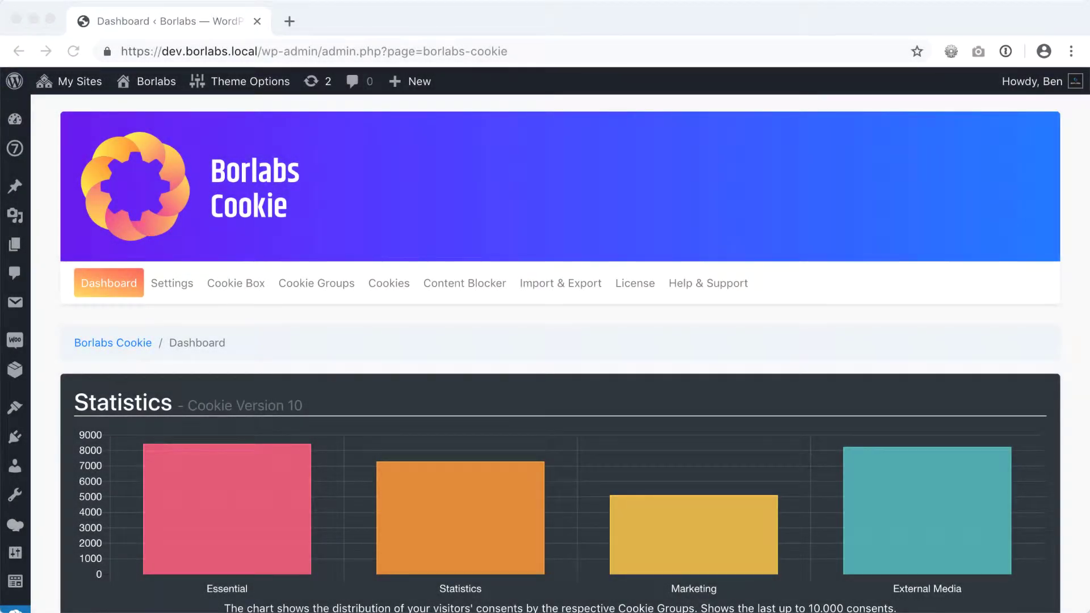
scroll(546, 355, "down", 1)
scroll(545, 356, "down", 1)
scroll(546, 355, "down", 1)
scroll(545, 356, "down", 1)
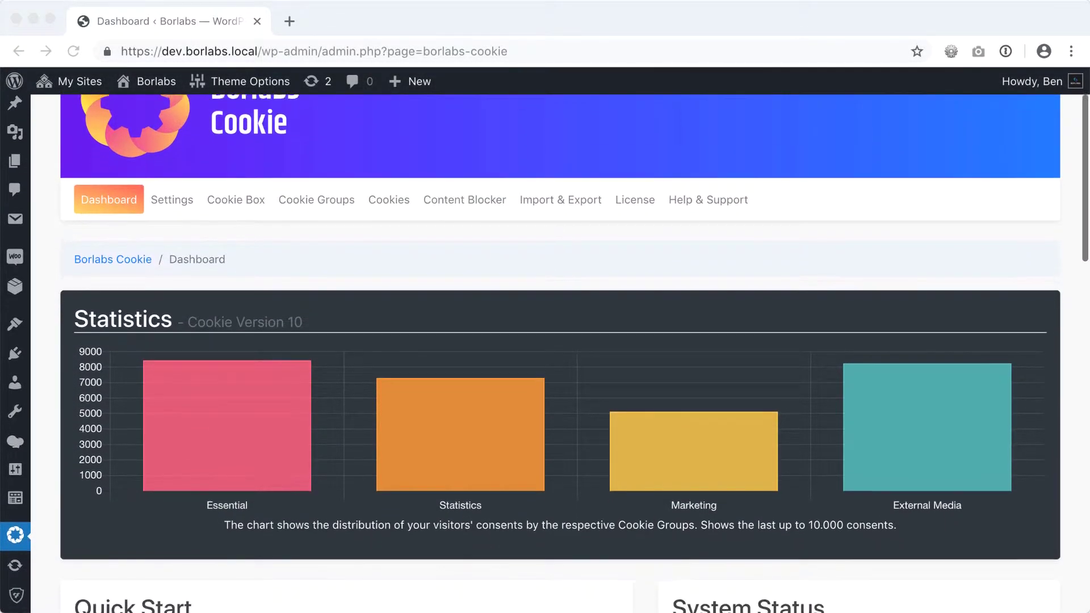
scroll(545, 355, "down", 1)
scroll(545, 355, "down", 1)
scroll(545, 356, "down", 2)
scroll(546, 356, "down", 1)
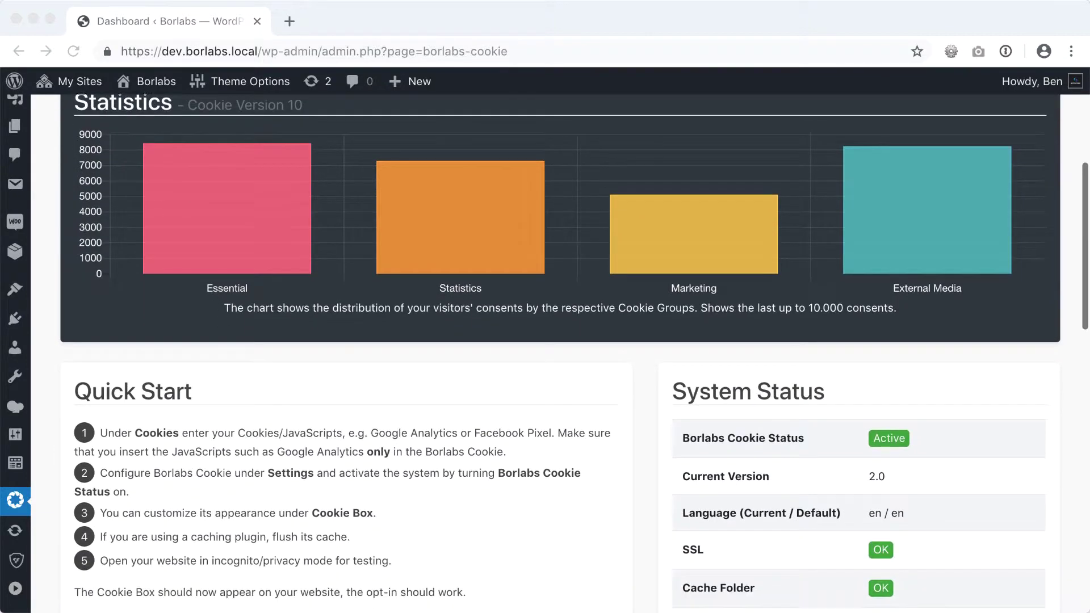
scroll(545, 355, "down", 2)
scroll(546, 356, "down", 2)
scroll(545, 354, "down", 2)
scroll(545, 356, "down", 2)
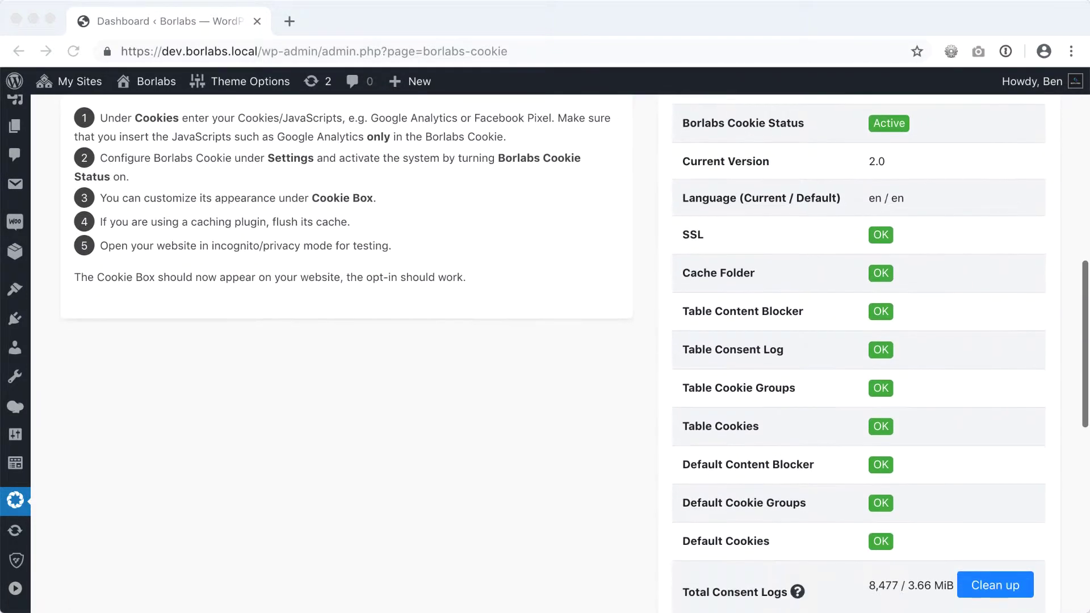
scroll(546, 355, "down", 2)
scroll(546, 355, "down", 2)
scroll(545, 355, "down", 2)
scroll(545, 356, "down", 2)
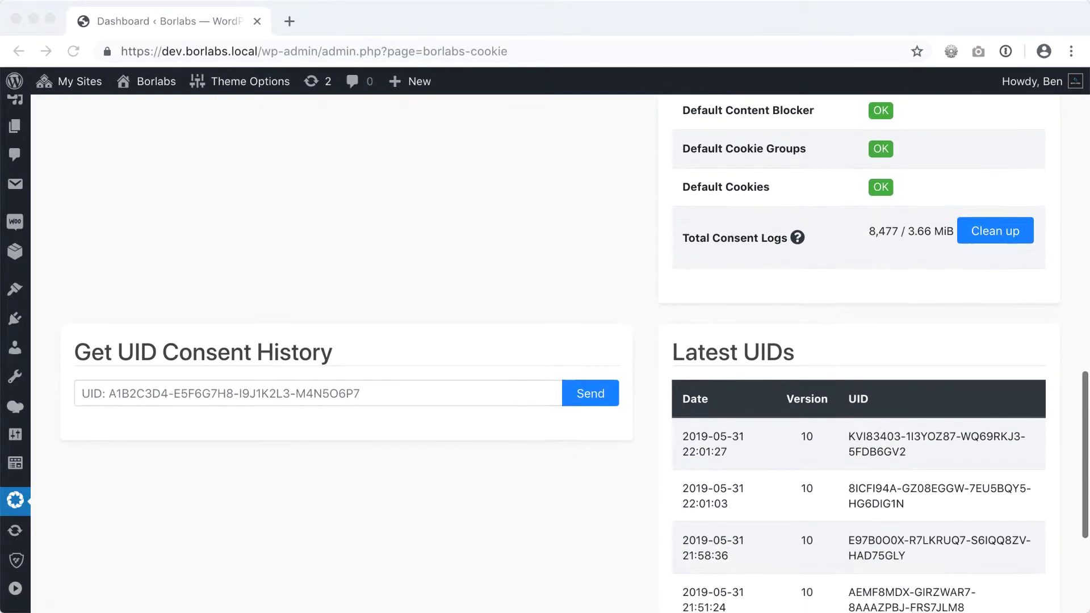
scroll(545, 355, "down", 2)
scroll(545, 355, "down", 2)
scroll(546, 355, "down", 1)
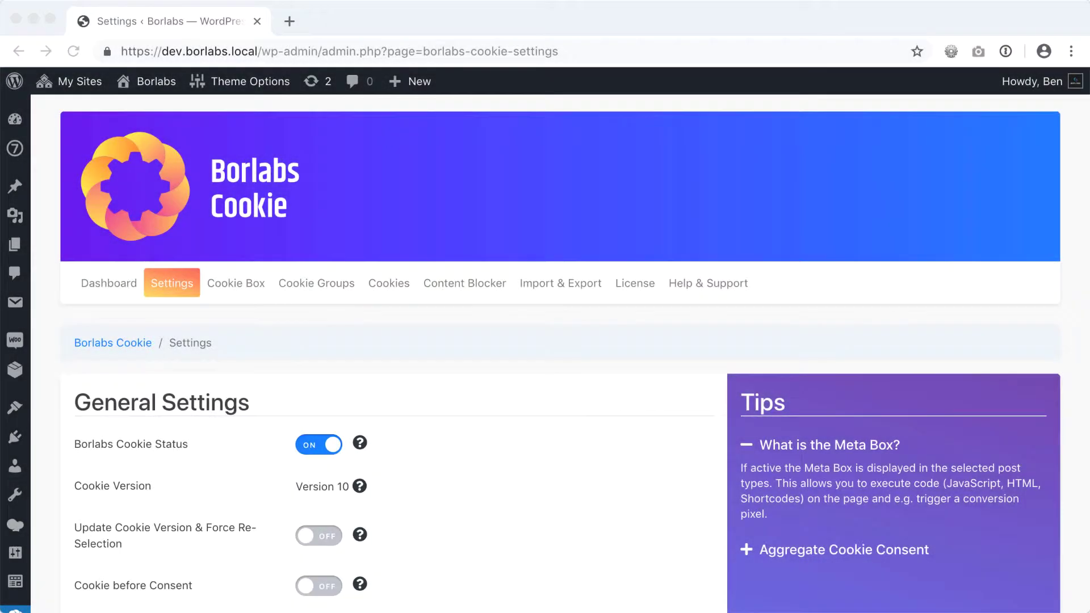
scroll(545, 354, "down", 1)
scroll(546, 354, "down", 1)
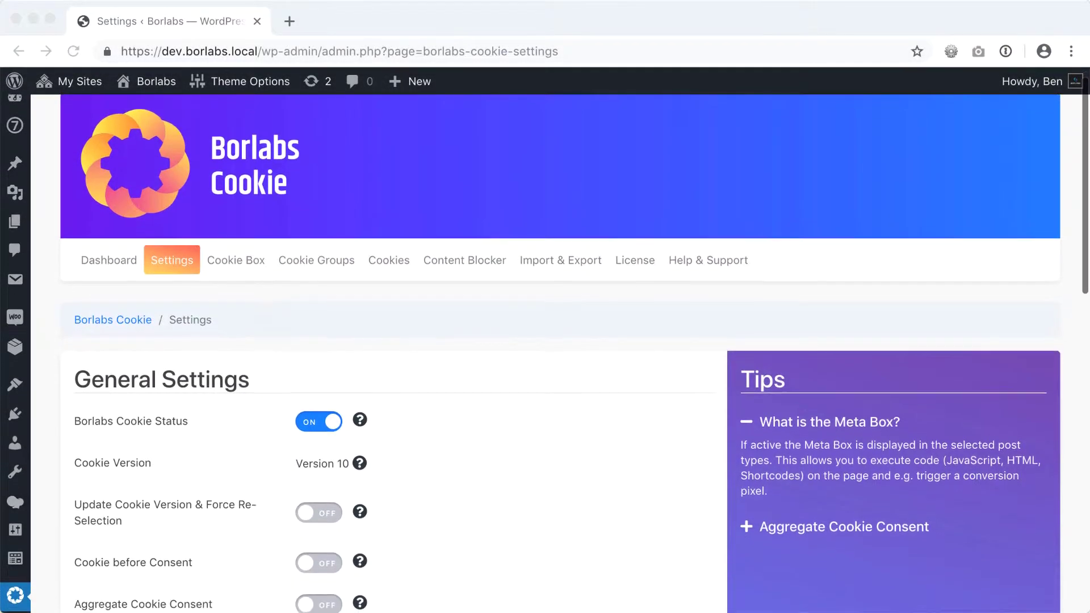
scroll(546, 353, "down", 1)
scroll(545, 354, "down", 1)
scroll(545, 354, "down", 1)
scroll(546, 353, "down", 1)
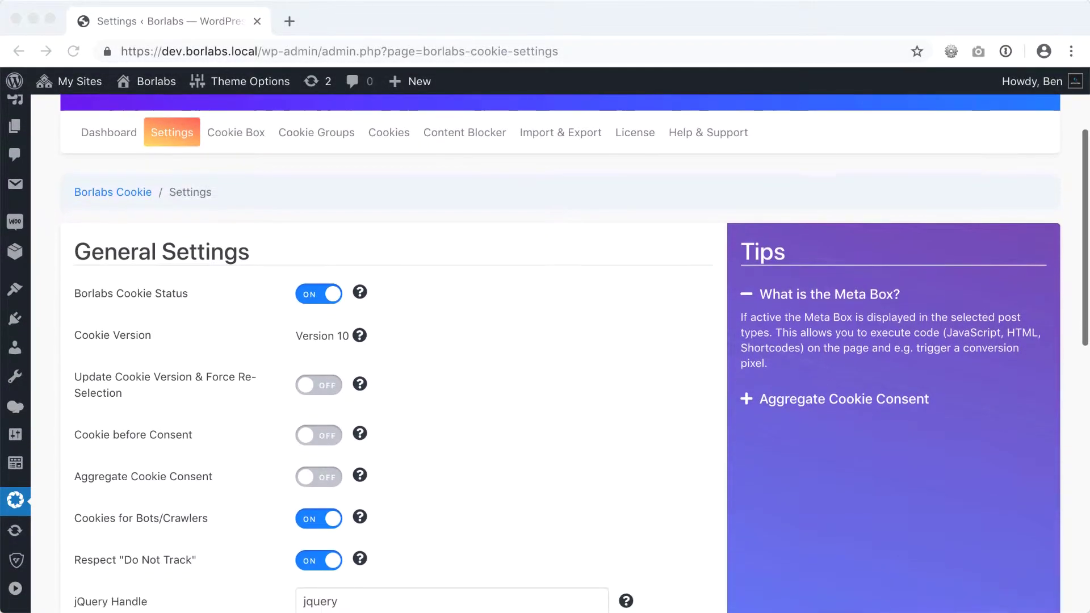
scroll(546, 353, "down", 1)
scroll(546, 354, "down", 1)
scroll(545, 353, "down", 1)
scroll(546, 354, "down", 1)
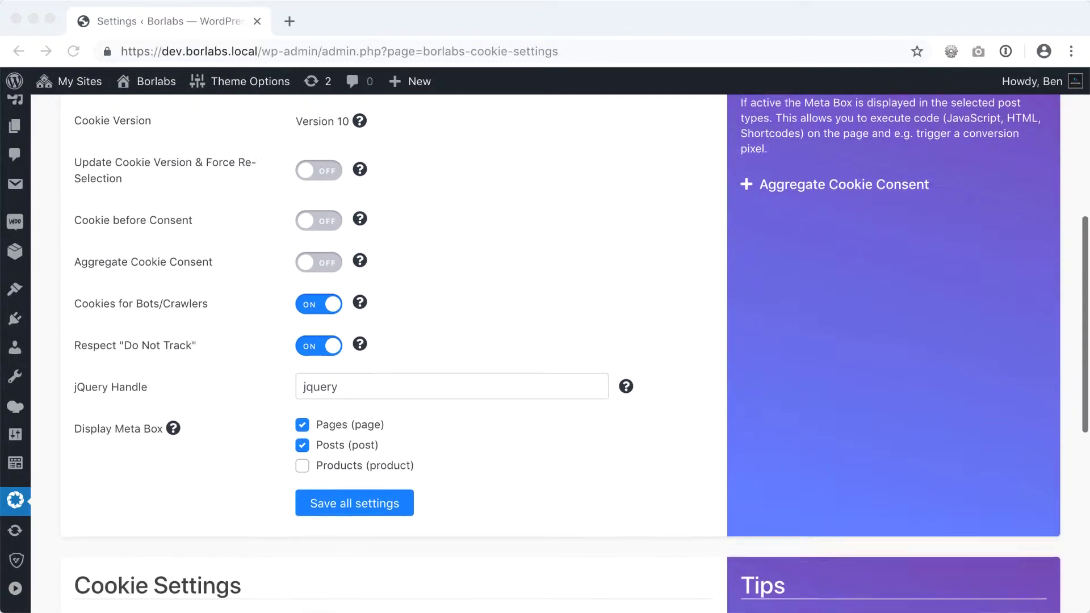
scroll(546, 353, "down", 1)
scroll(546, 354, "down", 1)
scroll(546, 354, "down", 1)
scroll(545, 353, "down", 1)
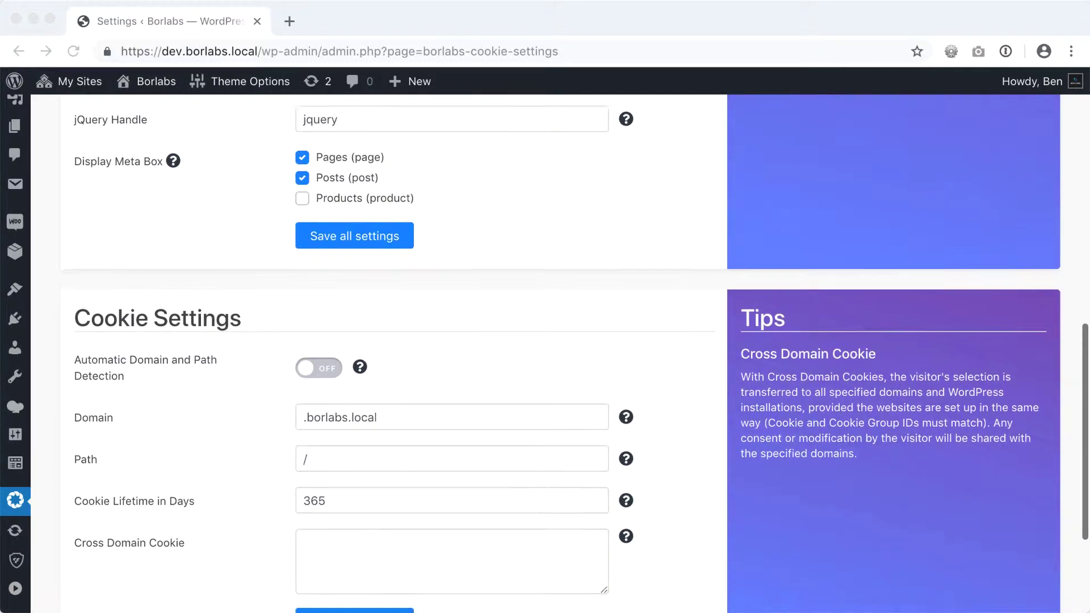
scroll(546, 353, "down", 1)
scroll(545, 354, "down", 1)
scroll(545, 354, "down", 1)
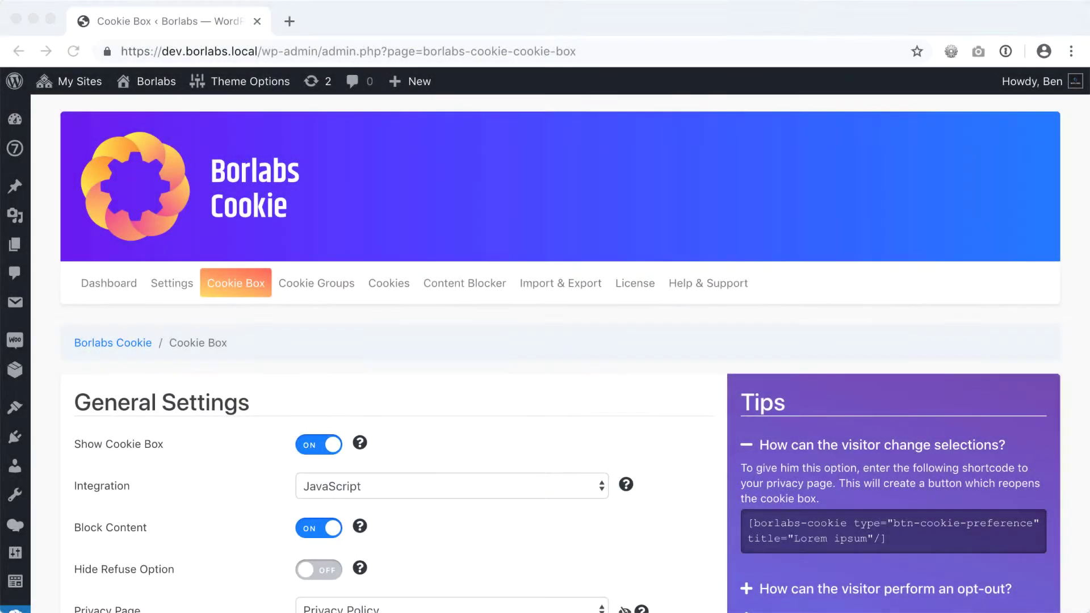
scroll(545, 353, "down", 1)
scroll(545, 353, "down", 1)
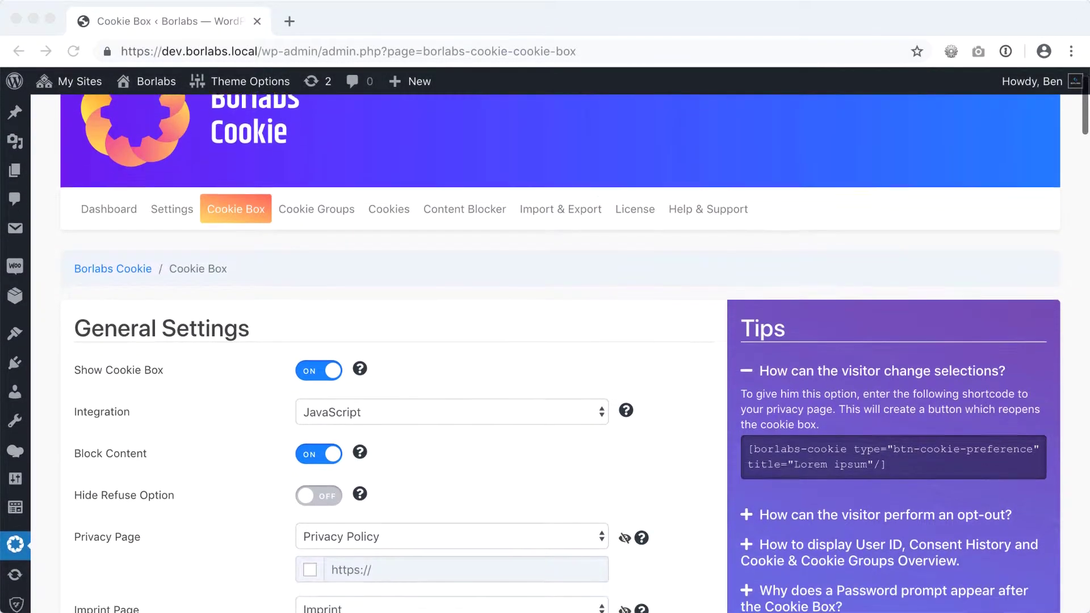
scroll(545, 354, "down", 2)
scroll(545, 354, "down", 2)
scroll(545, 354, "down", 3)
scroll(545, 354, "down", 3)
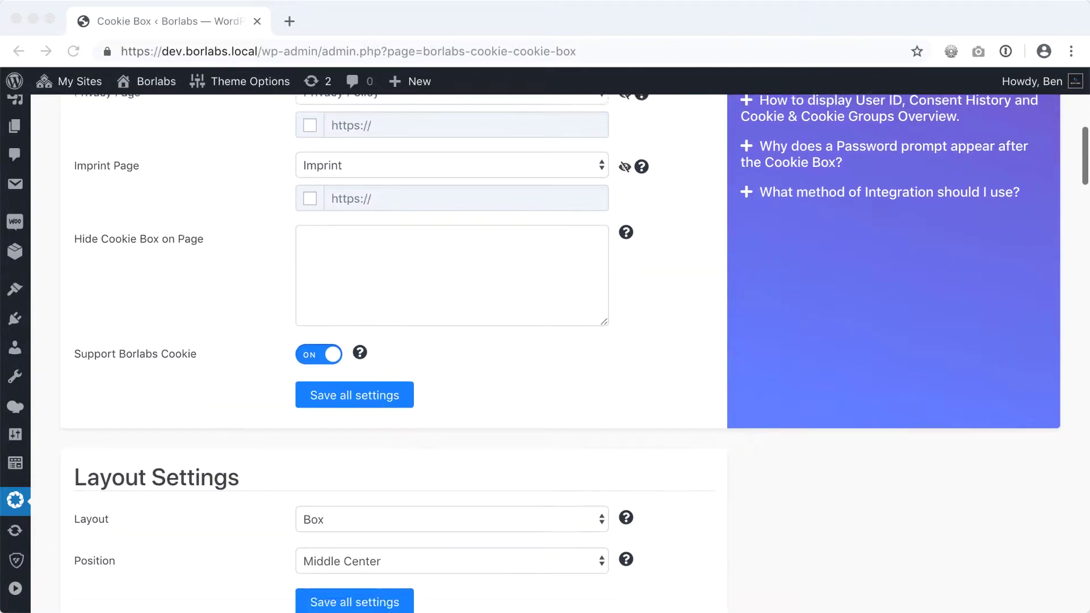
scroll(545, 353, "down", 2)
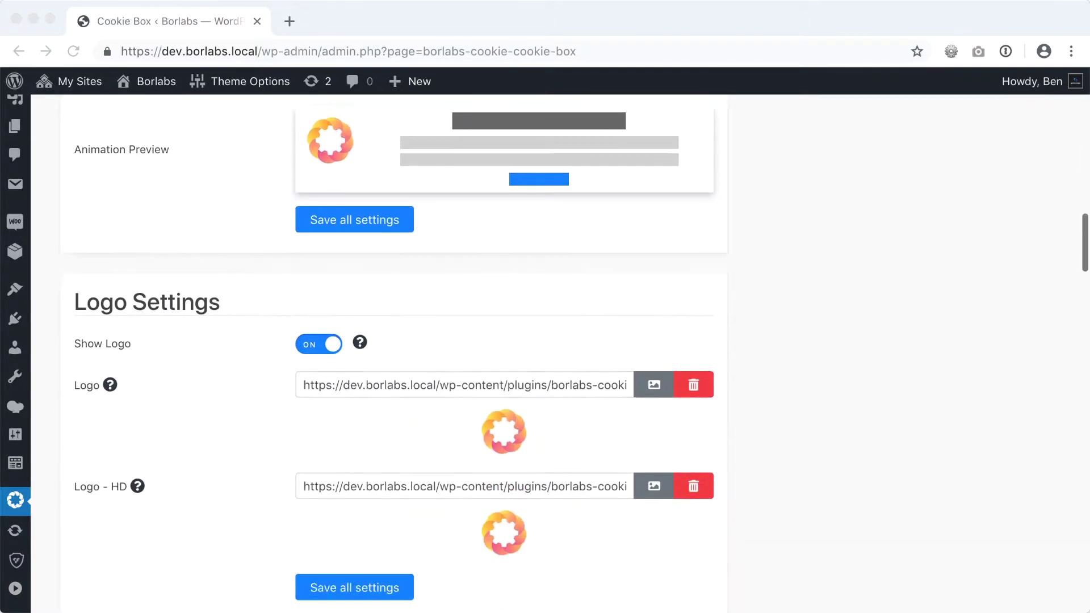
scroll(545, 354, "down", 3)
scroll(545, 354, "down", 3)
scroll(545, 353, "down", 3)
scroll(546, 354, "down", 3)
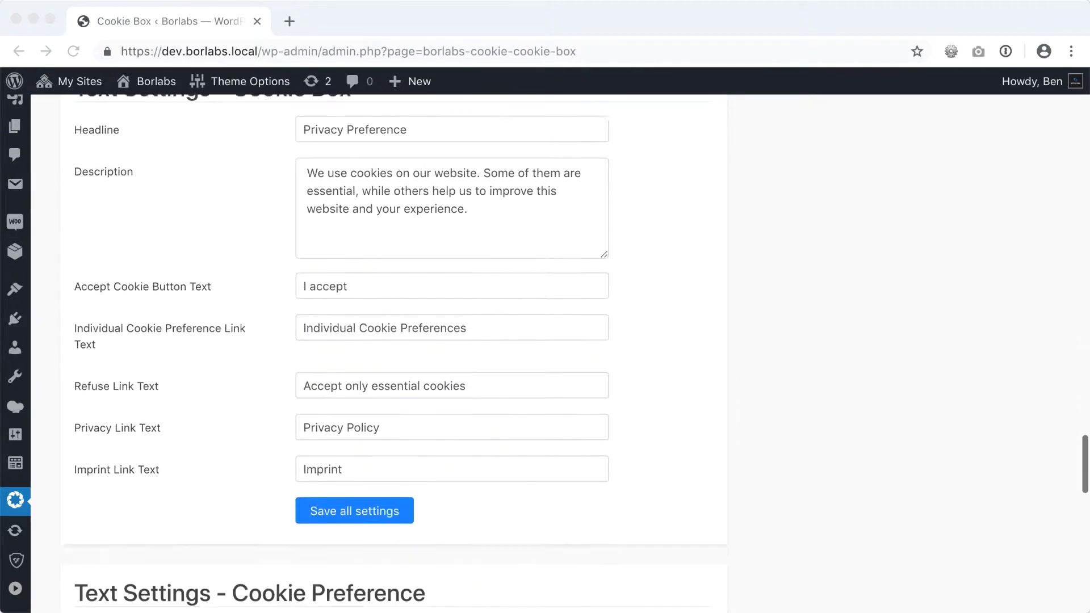
scroll(545, 354, "down", 3)
scroll(545, 354, "down", 2)
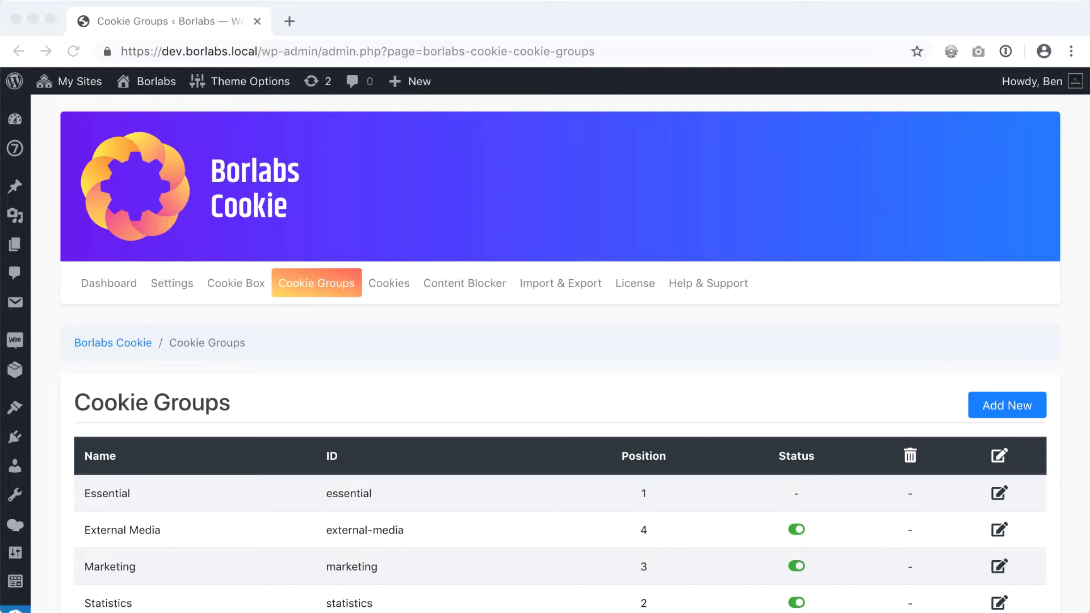
scroll(545, 354, "down", 1)
scroll(545, 353, "down", 1)
scroll(545, 354, "down", 1)
scroll(545, 353, "down", 1)
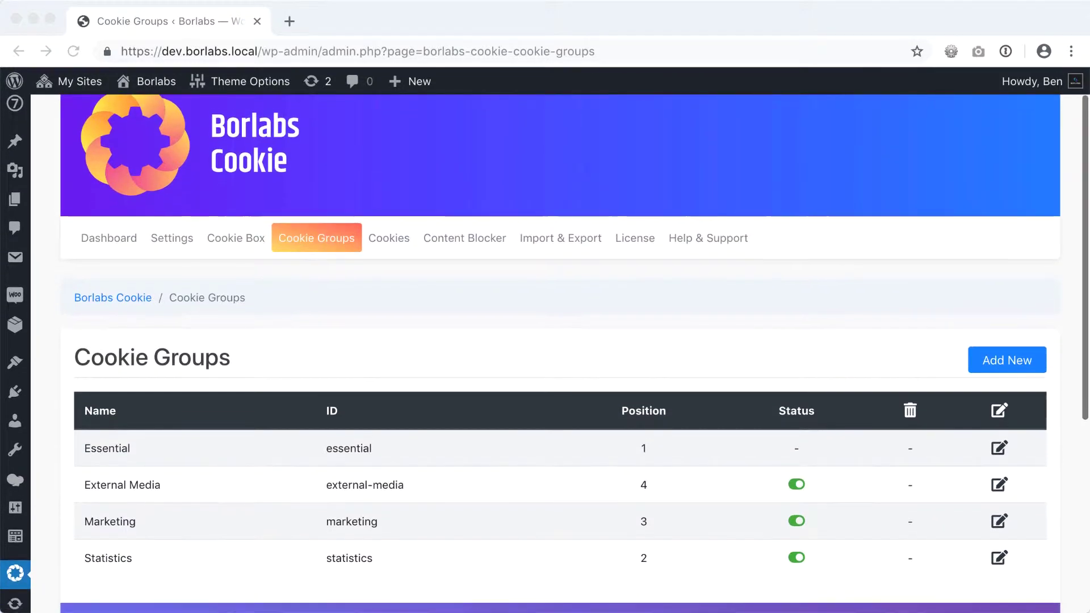
scroll(545, 353, "down", 1)
scroll(545, 354, "down", 1)
scroll(546, 353, "down", 1)
scroll(545, 353, "down", 1)
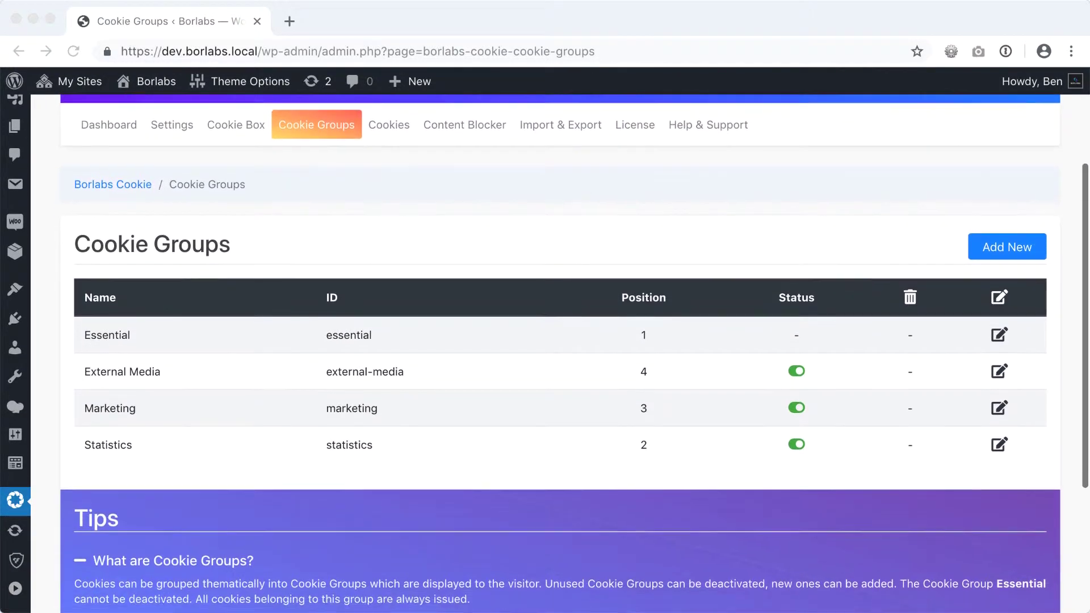
scroll(545, 354, "down", 1)
scroll(545, 353, "down", 1)
scroll(545, 354, "down", 1)
scroll(545, 353, "down", 1)
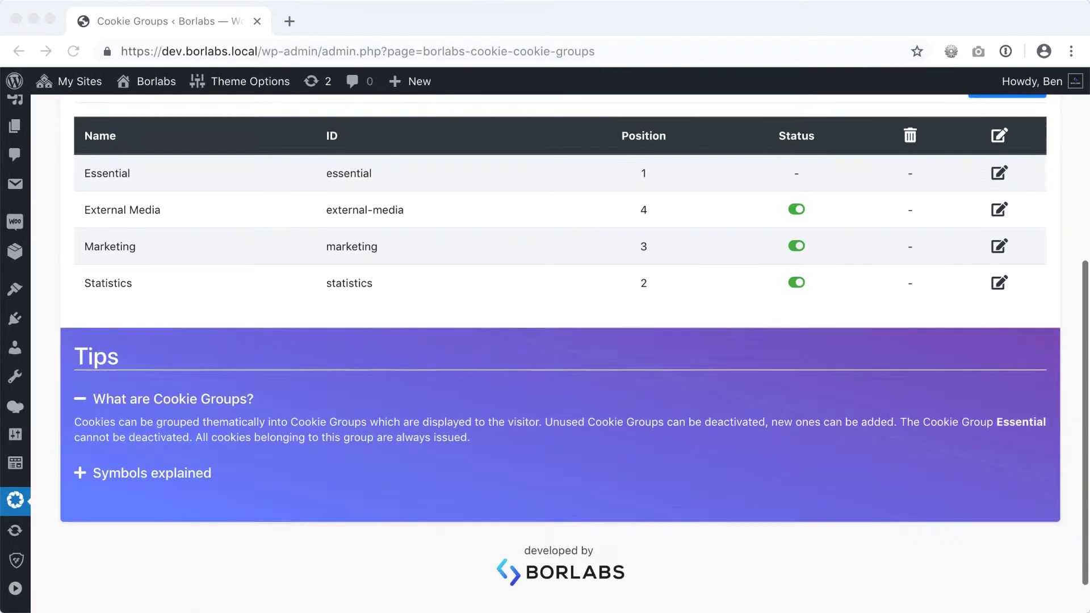
scroll(545, 354, "down", 1)
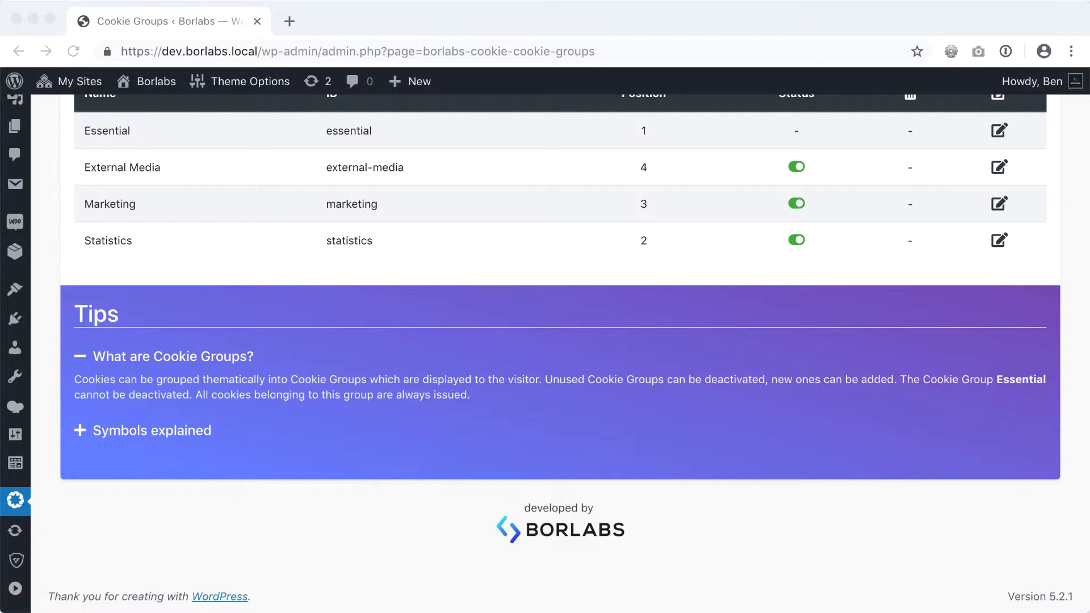
scroll(545, 341, "up", 1)
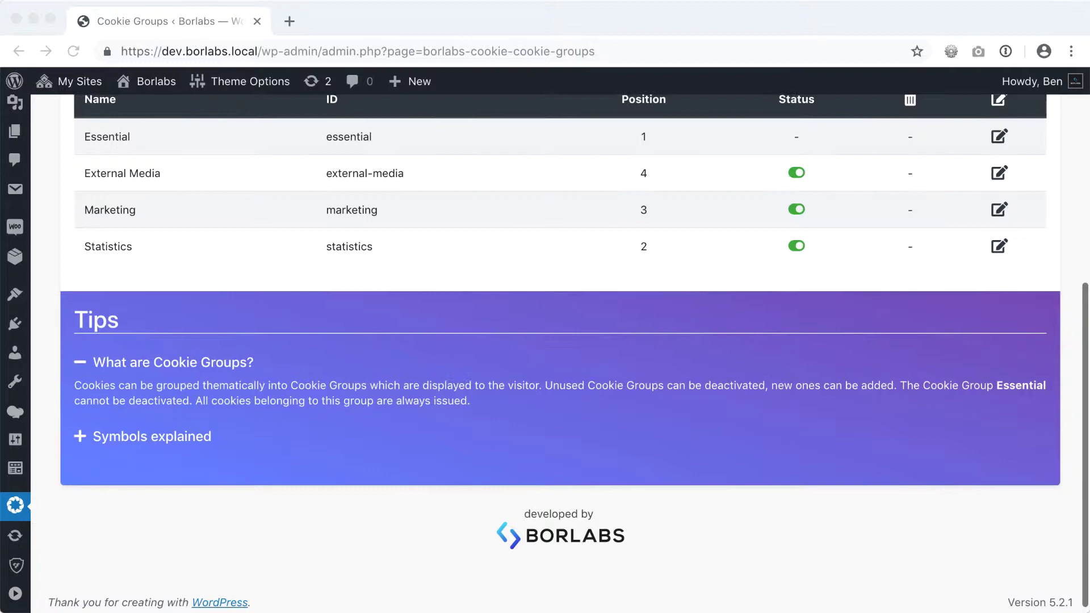
scroll(545, 342, "up", 1)
scroll(546, 340, "up", 1)
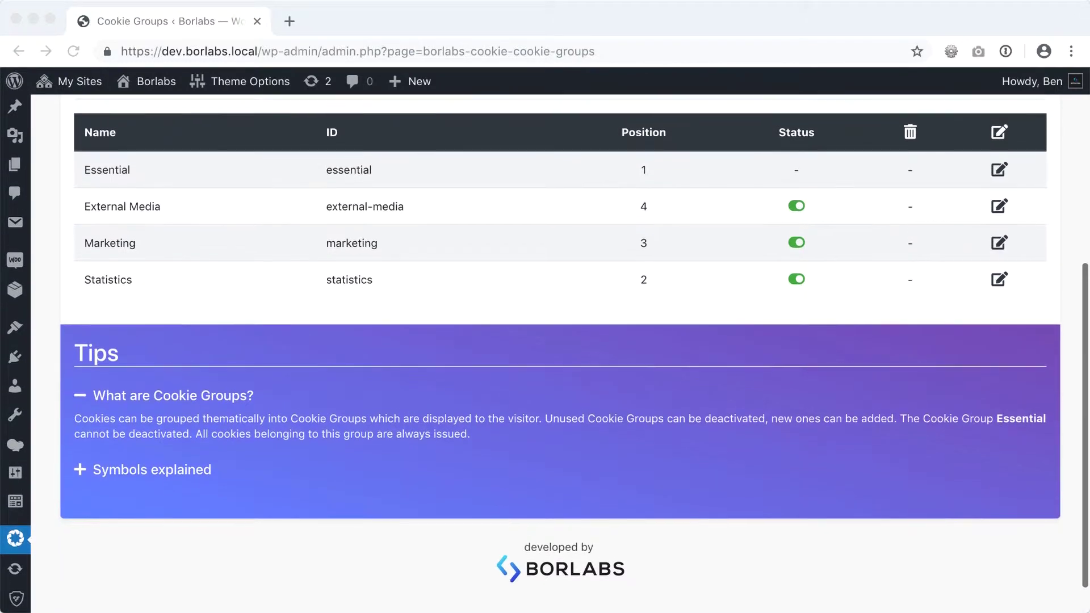
scroll(546, 341, "up", 1)
scroll(545, 341, "up", 1)
scroll(545, 341, "up", 1)
scroll(545, 341, "up", 1)
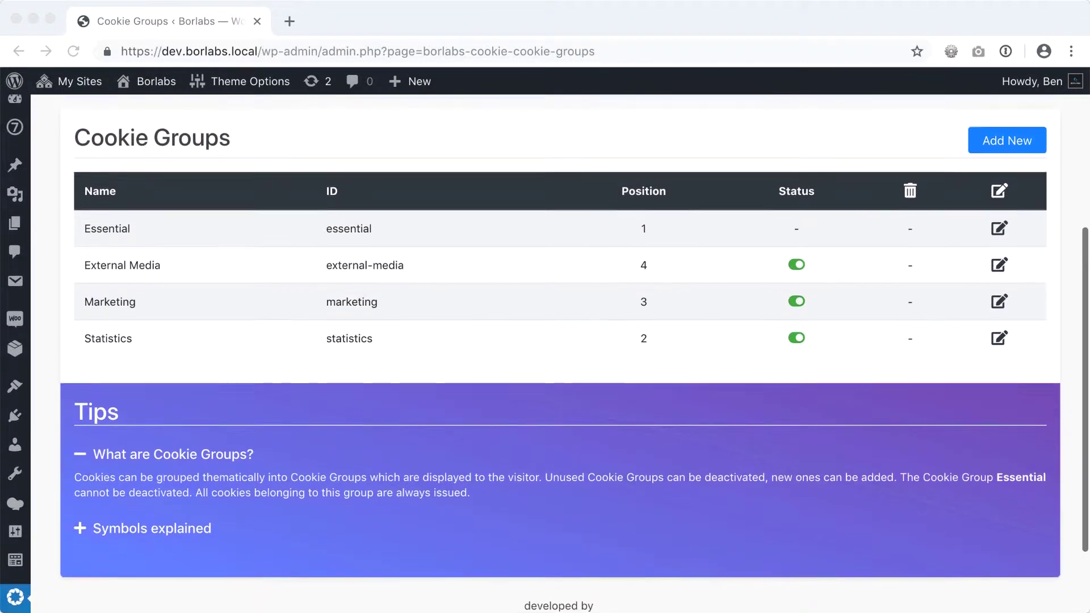
scroll(545, 340, "up", 1)
scroll(545, 340, "up", 1)
scroll(545, 341, "up", 1)
scroll(546, 342, "up", 1)
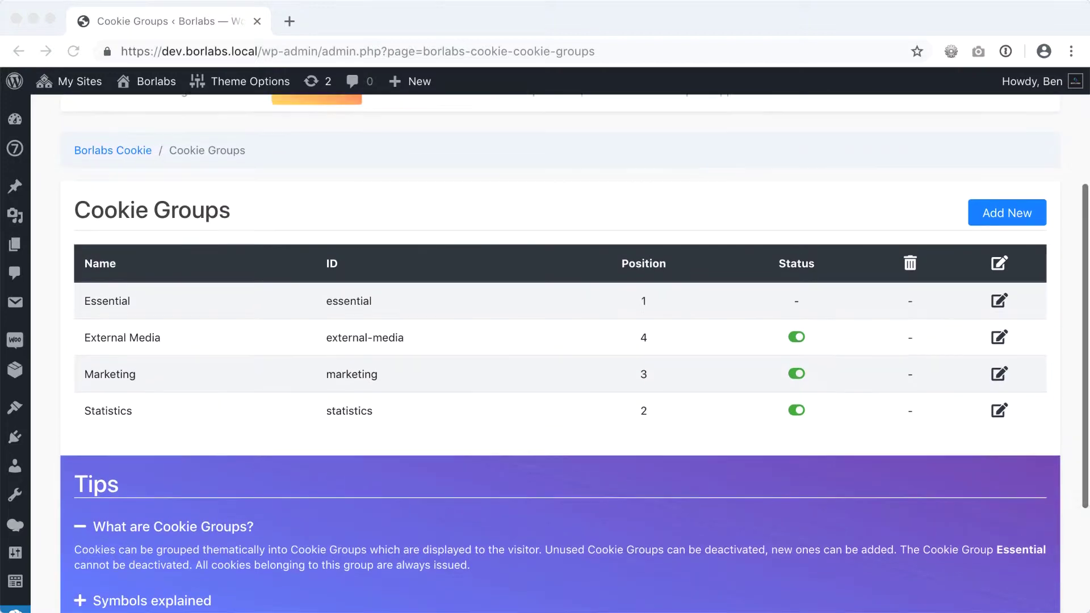
scroll(545, 340, "up", 1)
scroll(545, 341, "up", 1)
scroll(545, 341, "up", 1)
scroll(545, 341, "up", 1)
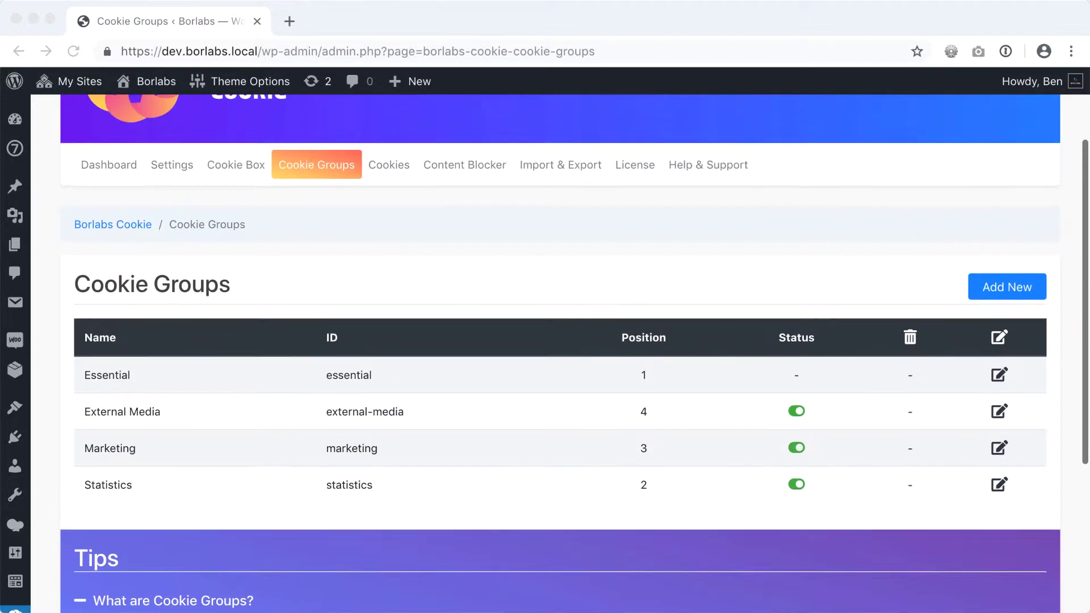
scroll(545, 341, "up", 1)
scroll(546, 340, "up", 1)
scroll(545, 340, "up", 1)
scroll(545, 341, "up", 1)
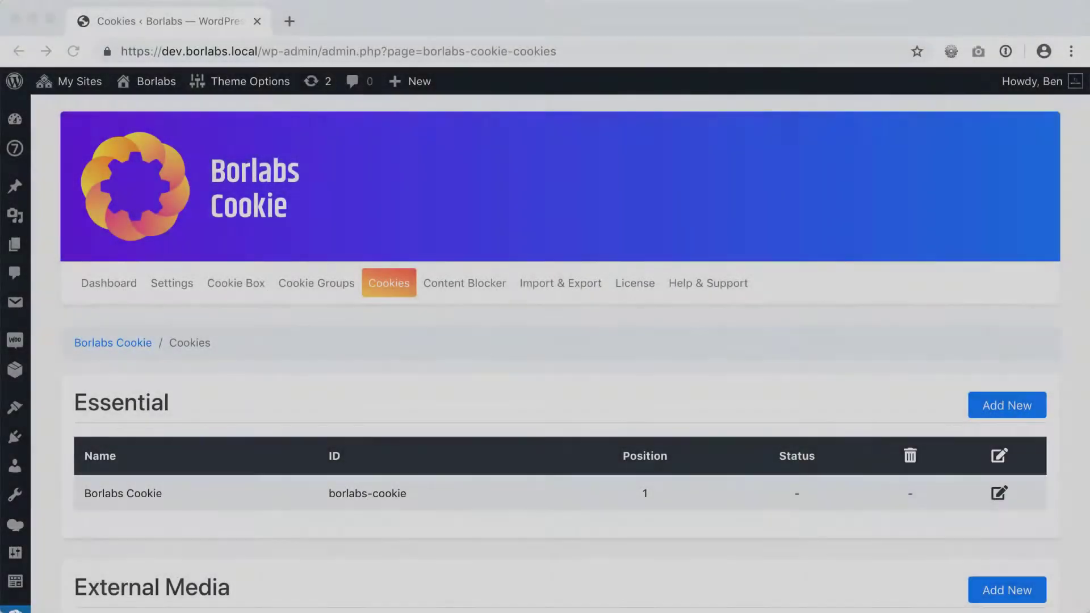
scroll(546, 353, "down", 1)
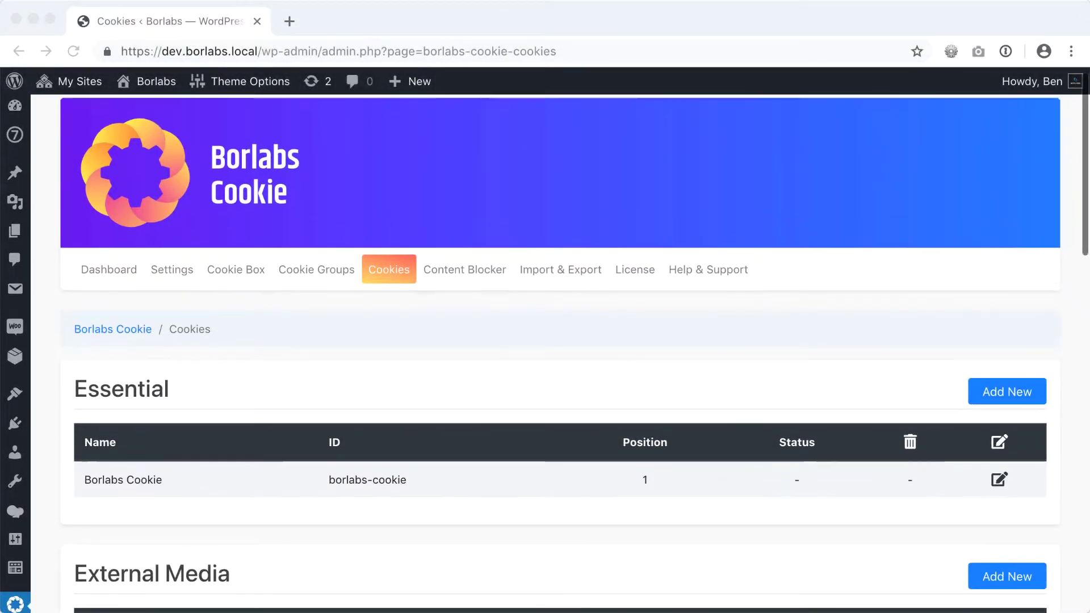
scroll(546, 354, "down", 1)
scroll(545, 354, "down", 1)
scroll(545, 354, "down", 2)
scroll(546, 353, "down", 1)
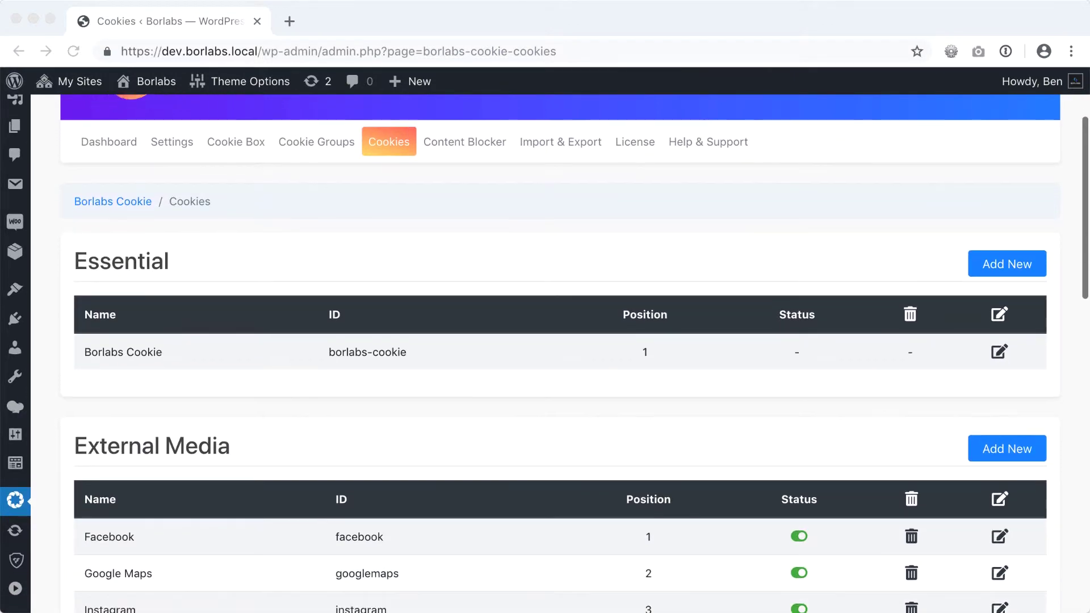
scroll(545, 353, "down", 1)
scroll(545, 353, "down", 1)
scroll(545, 354, "down", 2)
scroll(545, 353, "down", 2)
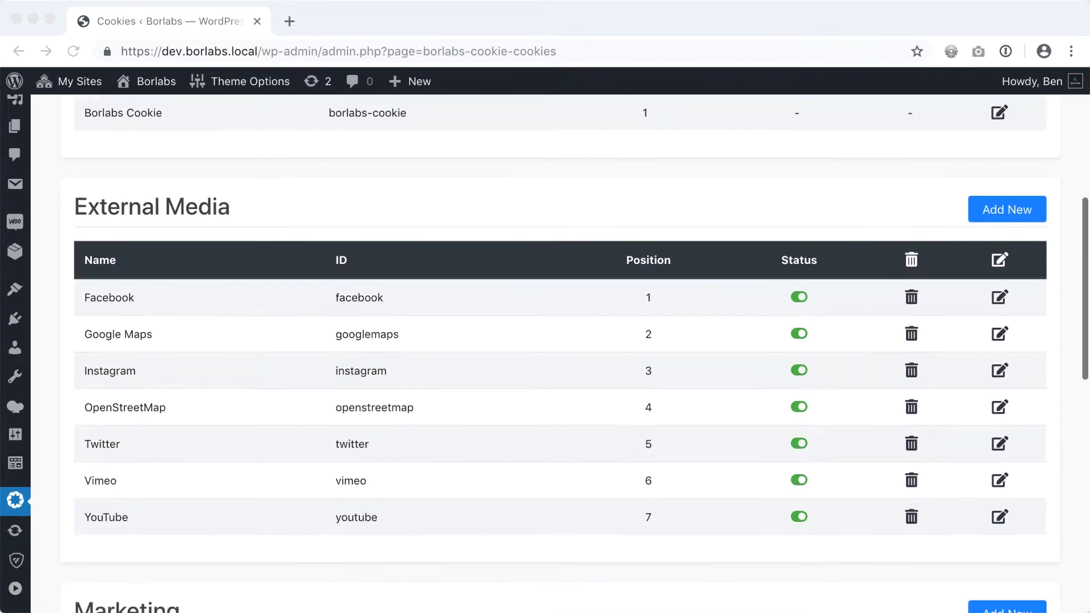
scroll(545, 354, "down", 2)
scroll(545, 354, "down", 2)
scroll(545, 353, "down", 2)
scroll(546, 353, "down", 2)
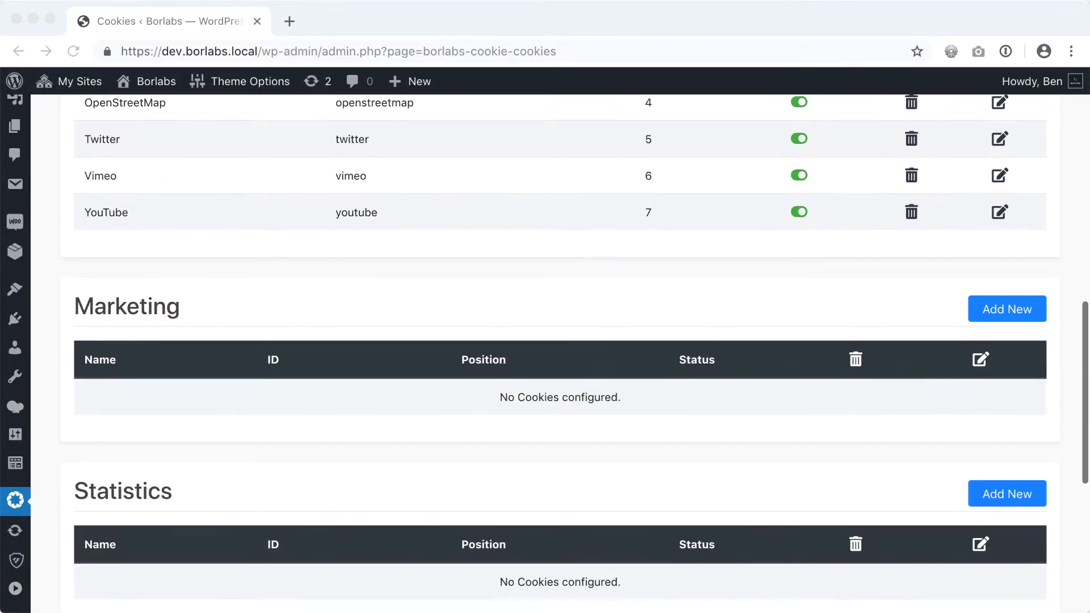
scroll(545, 354, "down", 2)
scroll(546, 353, "down", 2)
scroll(546, 354, "down", 2)
scroll(545, 353, "down", 1)
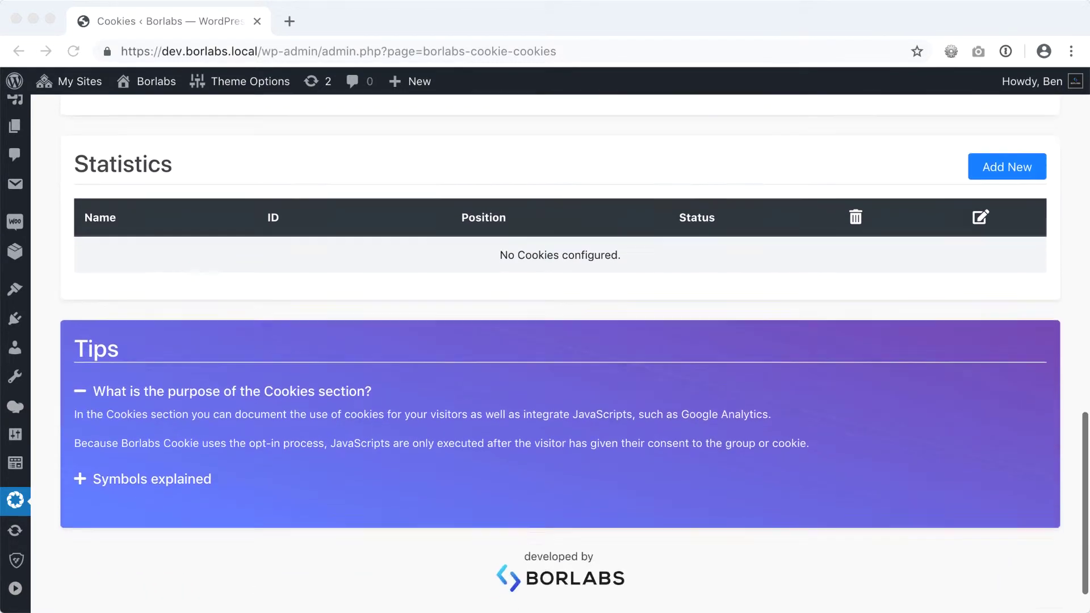
scroll(545, 354, "down", 1)
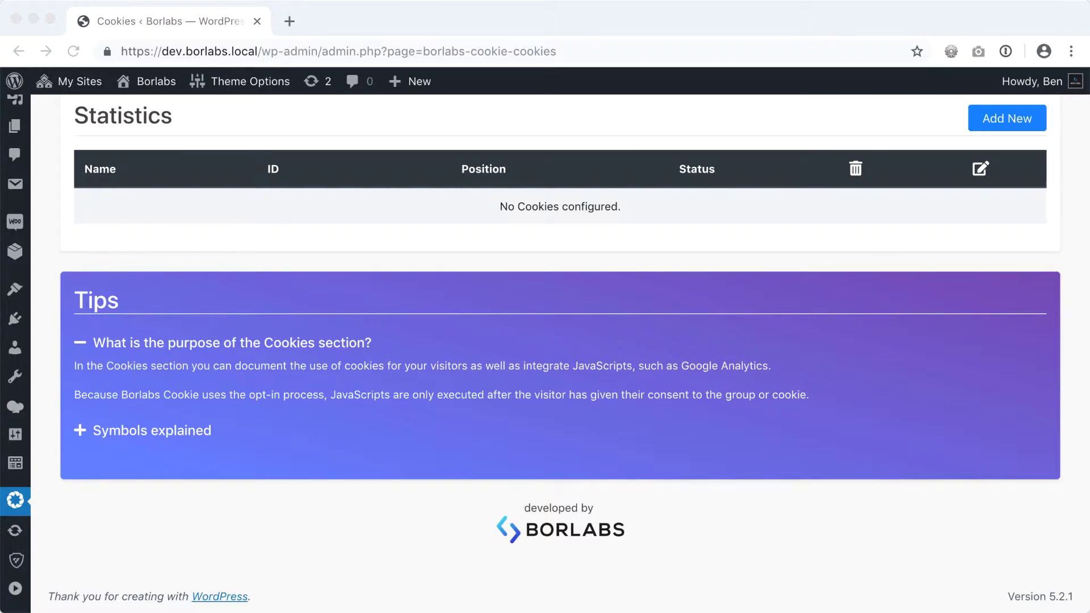
scroll(545, 353, "up", 1)
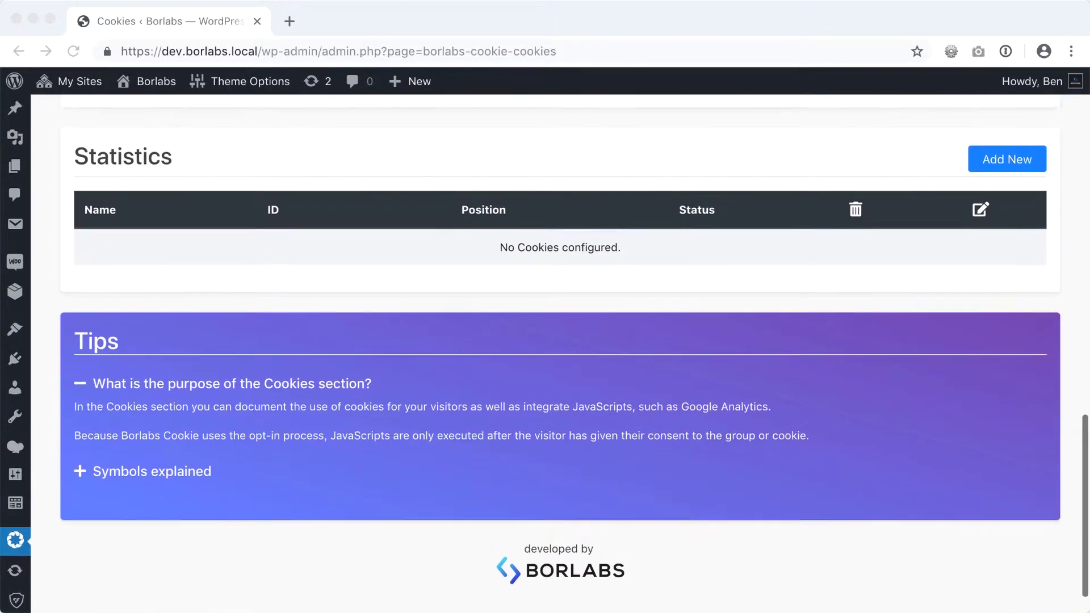
scroll(545, 353, "up", 1)
scroll(545, 353, "up", 1)
scroll(546, 354, "up", 1)
scroll(546, 354, "up", 1)
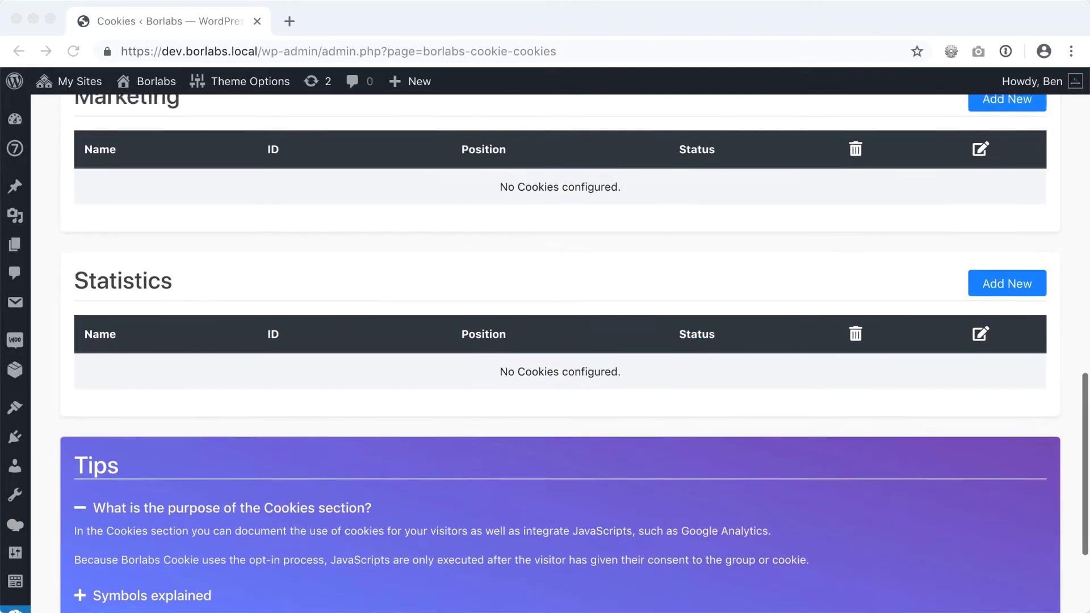
scroll(545, 353, "up", 1)
scroll(545, 354, "up", 1)
scroll(545, 353, "up", 1)
scroll(545, 354, "up", 1)
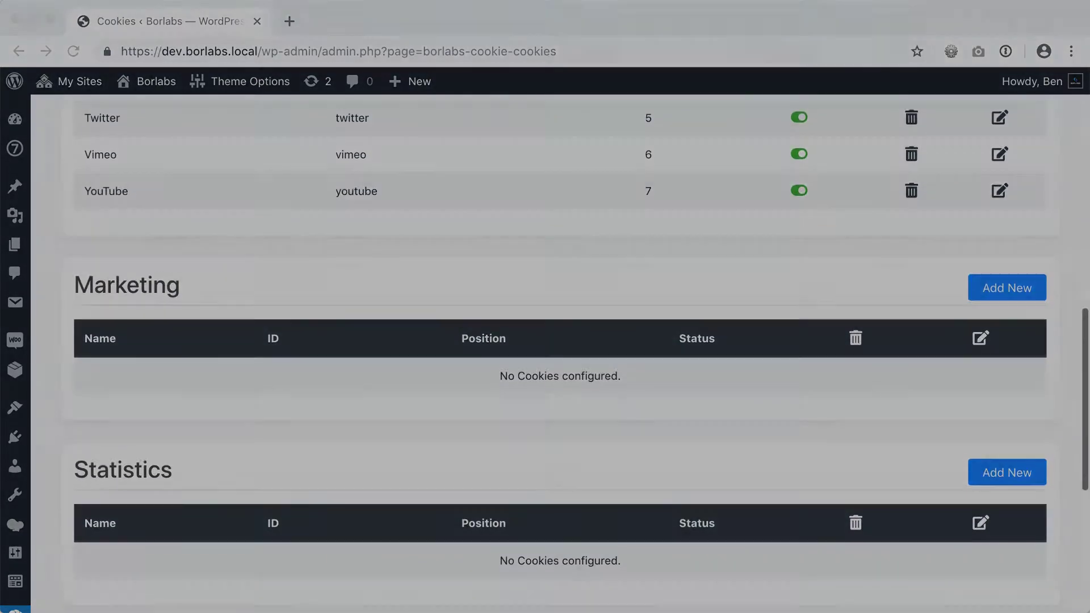
scroll(545, 353, "up", 1)
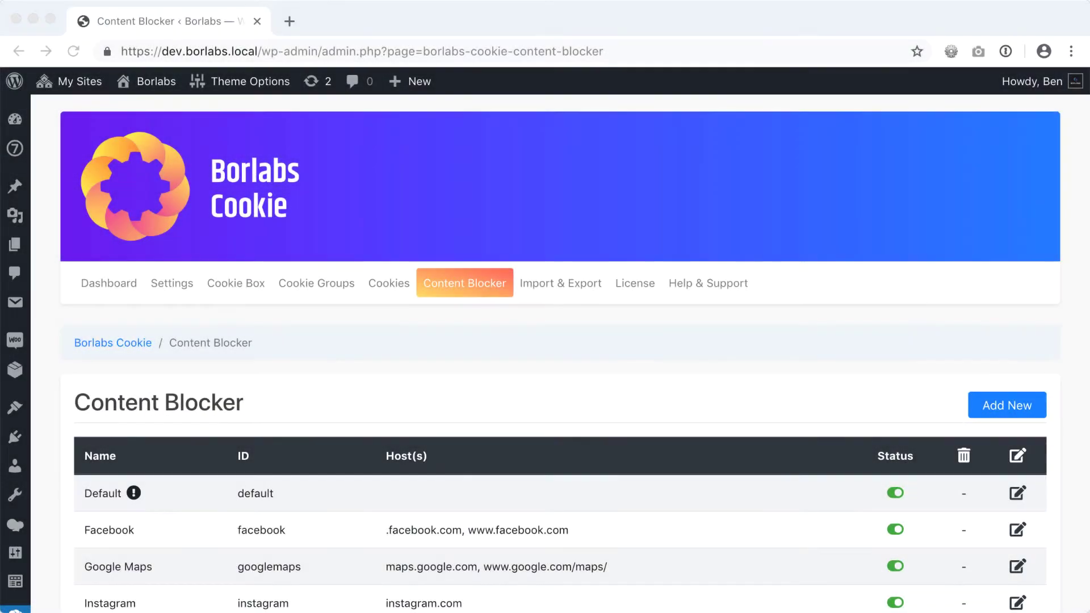
scroll(545, 354, "down", 1)
scroll(546, 353, "down", 1)
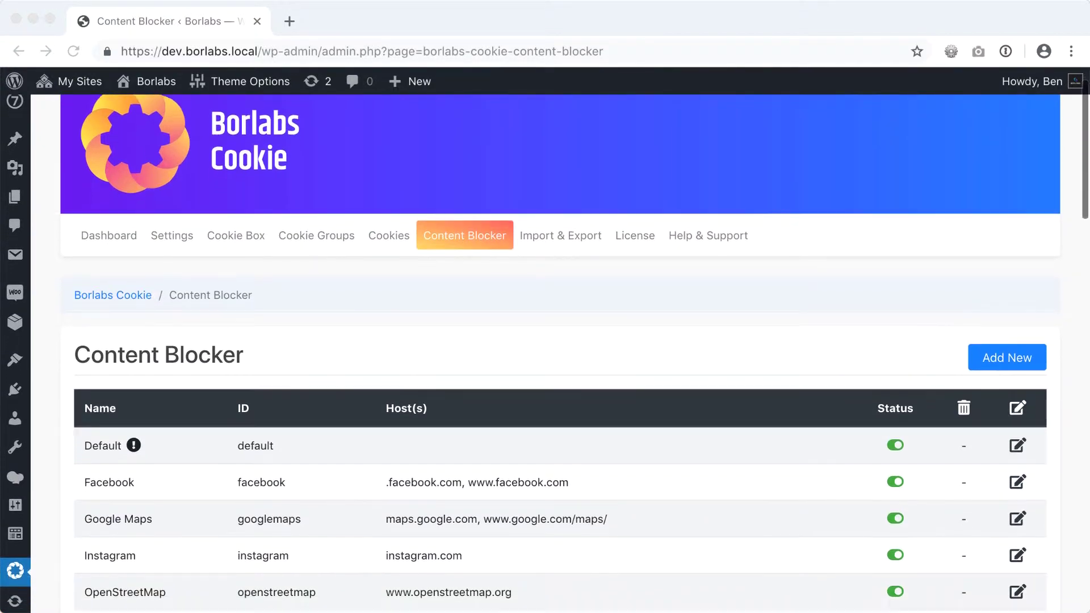
scroll(545, 353, "down", 1)
scroll(545, 353, "down", 1)
scroll(545, 354, "down", 1)
scroll(546, 354, "down", 1)
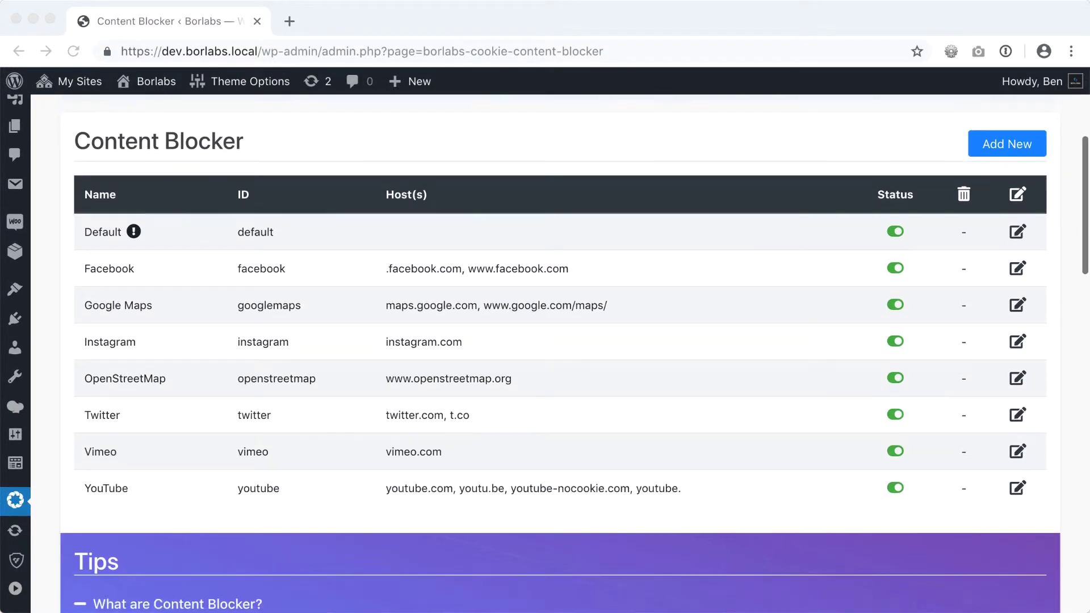
scroll(545, 354, "down", 1)
scroll(545, 353, "down", 1)
scroll(546, 353, "down", 1)
scroll(545, 354, "down", 1)
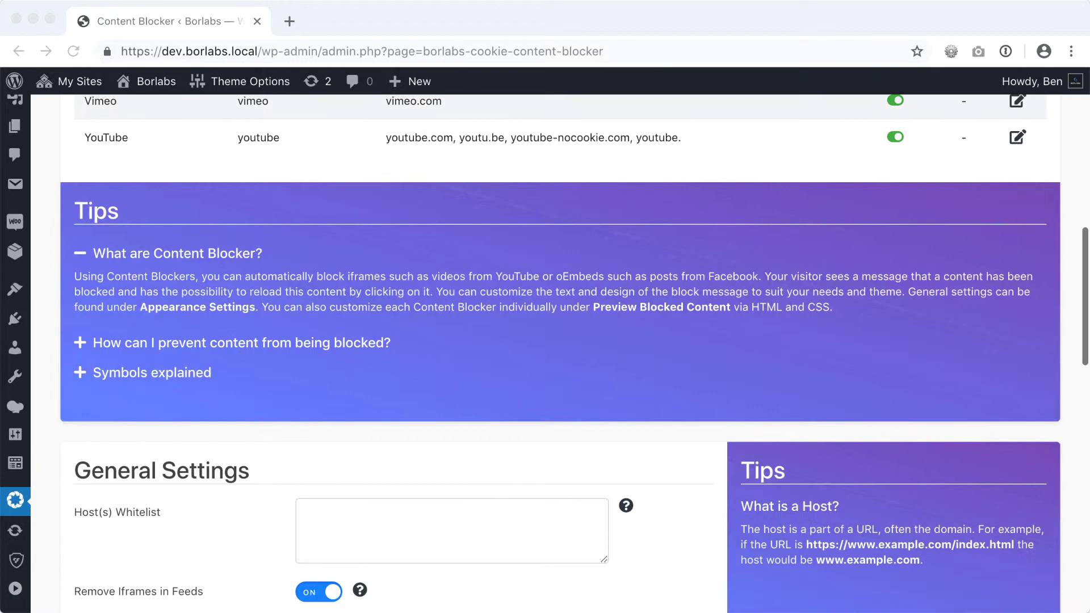
scroll(545, 354, "down", 2)
scroll(546, 353, "down", 1)
scroll(546, 354, "down", 1)
scroll(545, 354, "down", 1)
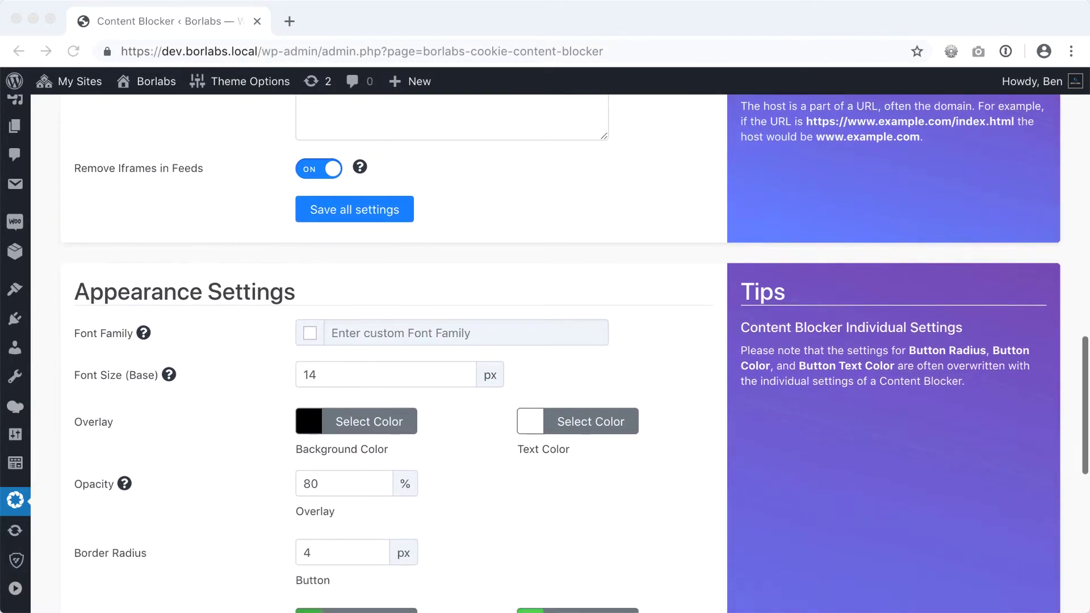
scroll(545, 354, "down", 1)
scroll(545, 354, "down", 1)
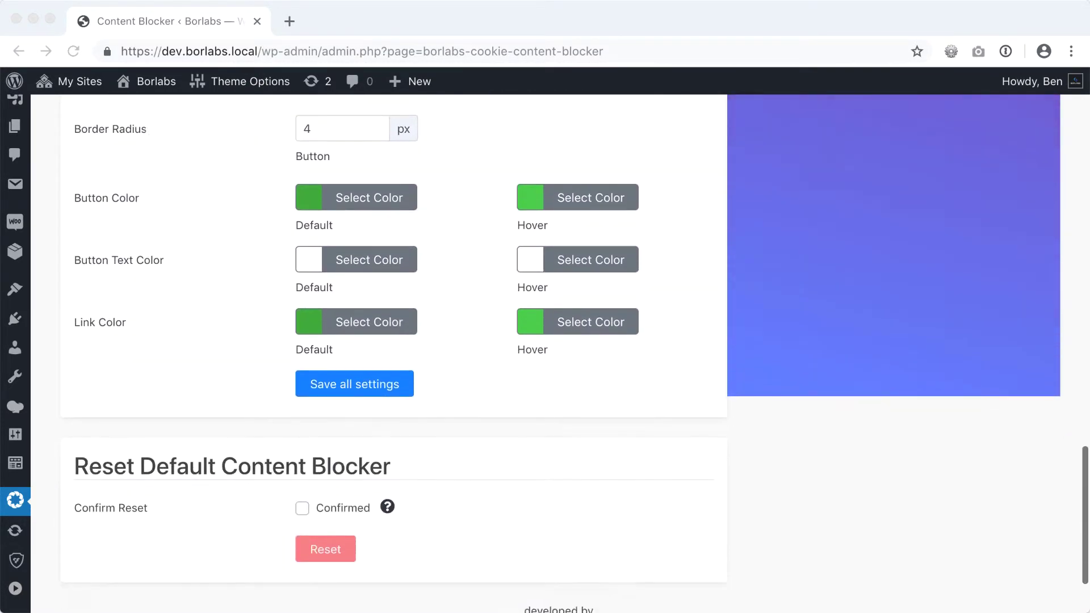
scroll(546, 353, "down", 1)
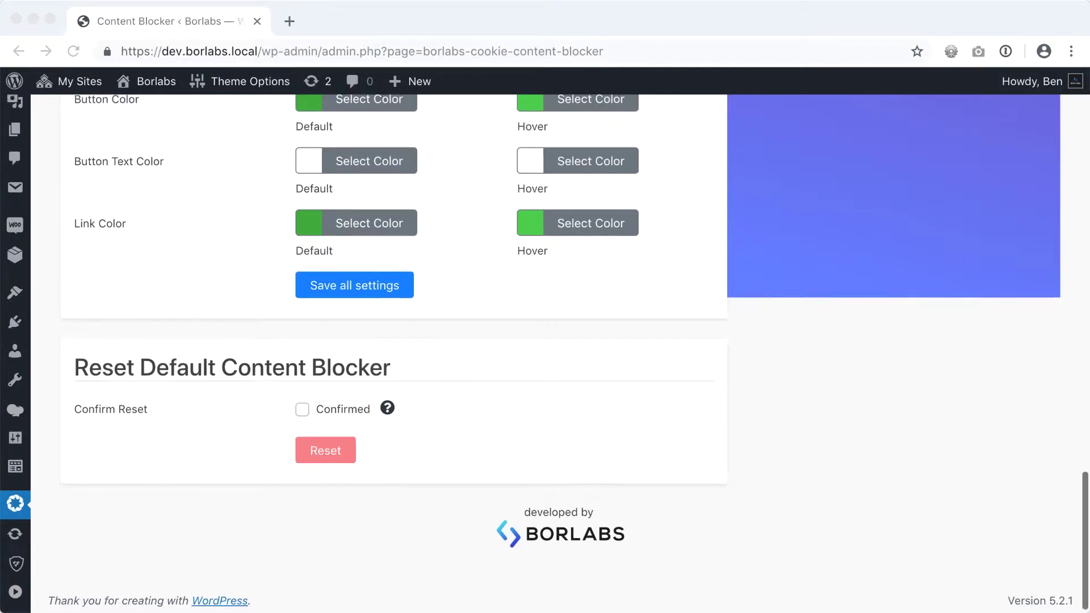
scroll(546, 353, "up", 1)
scroll(545, 353, "up", 1)
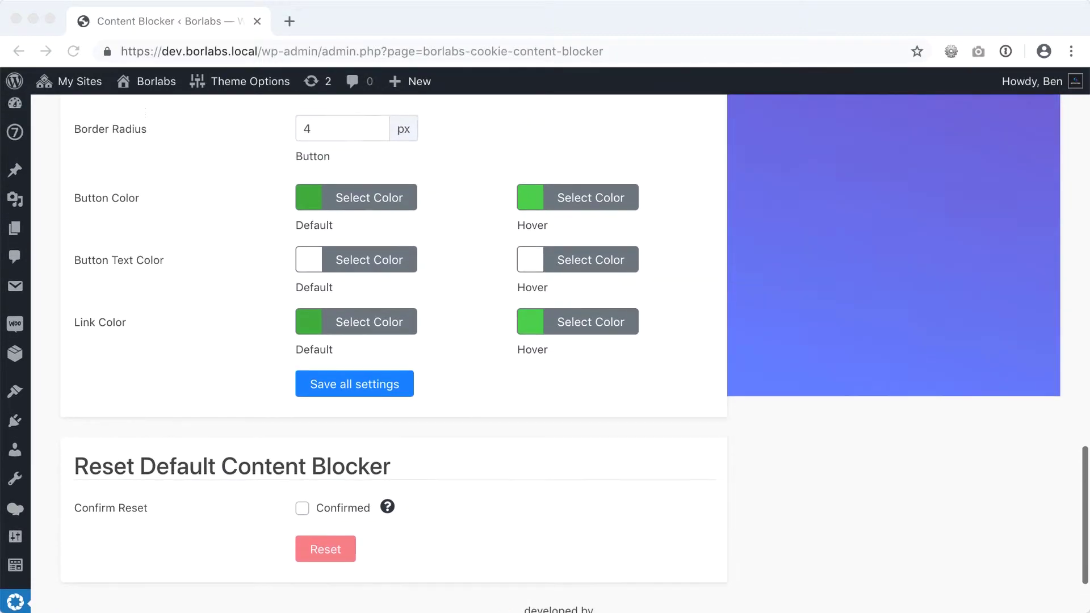
scroll(545, 354, "up", 1)
scroll(546, 353, "up", 1)
scroll(545, 353, "up", 1)
scroll(545, 354, "up", 1)
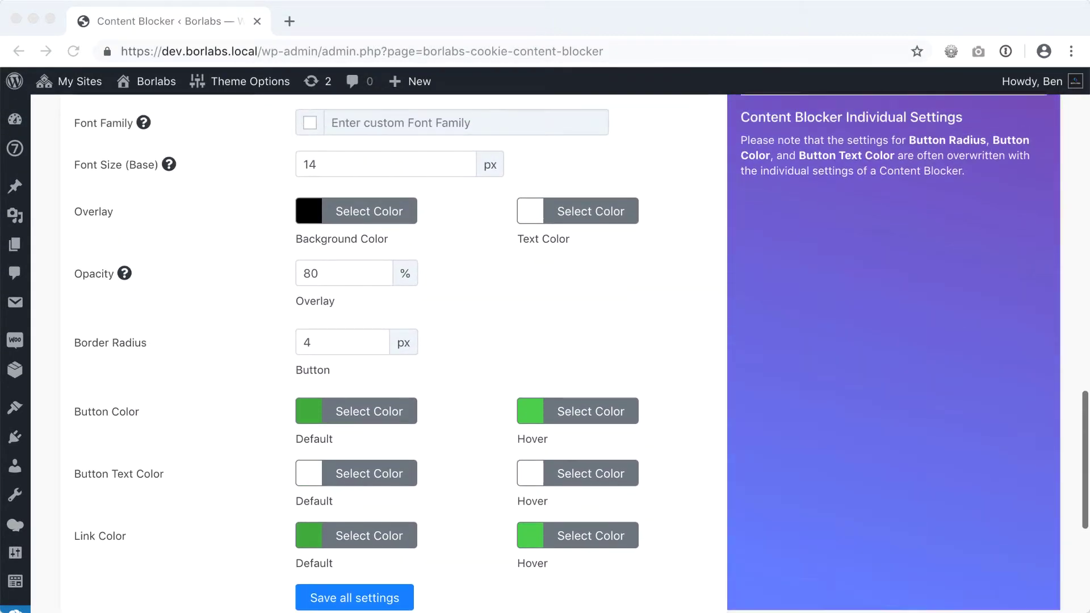
scroll(545, 353, "up", 1)
scroll(545, 353, "up", 2)
scroll(546, 353, "up", 2)
scroll(545, 354, "up", 1)
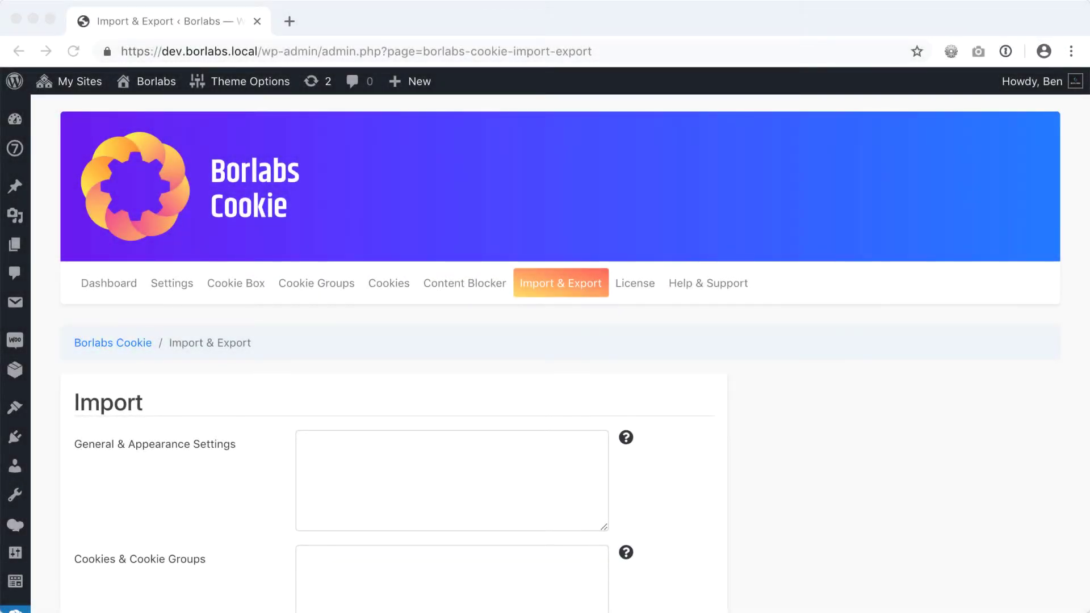
scroll(545, 341, "down", 1)
scroll(545, 341, "down", 1)
scroll(545, 341, "down", 1)
scroll(545, 341, "down", 1)
scroll(545, 341, "down", 1)
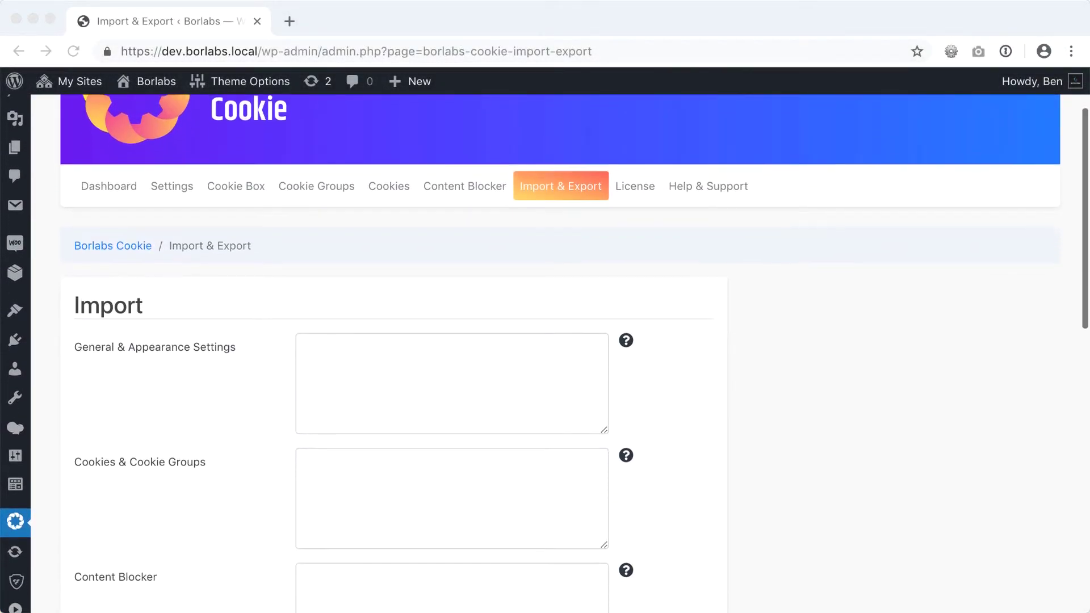
scroll(545, 341, "down", 1)
scroll(546, 341, "down", 1)
scroll(545, 340, "down", 1)
scroll(545, 340, "down", 1)
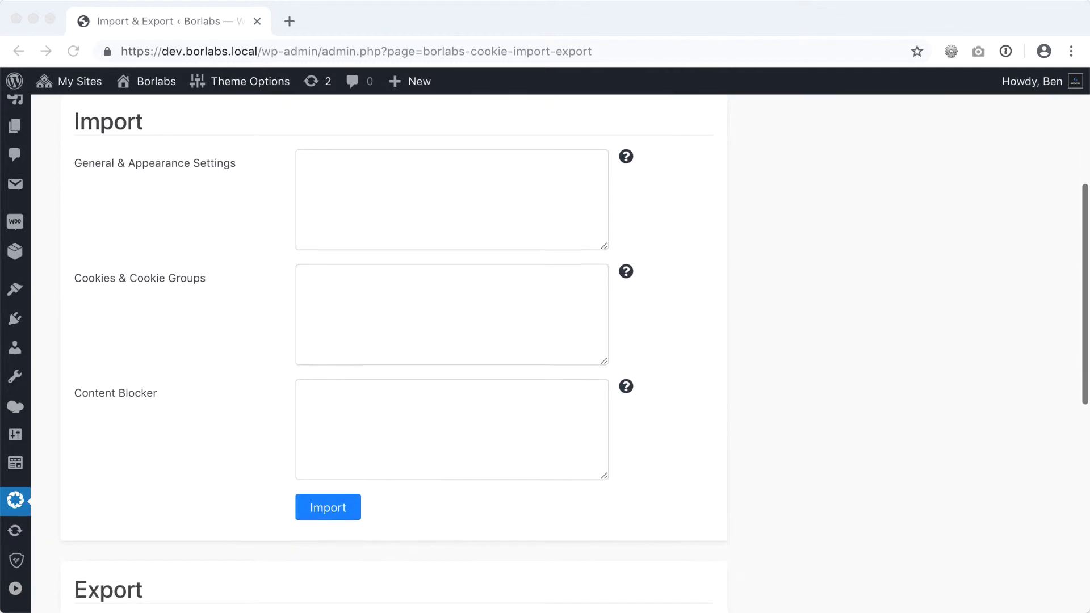
scroll(545, 341, "down", 1)
scroll(545, 341, "down", 1)
scroll(545, 341, "down", 1)
scroll(545, 341, "down", 1)
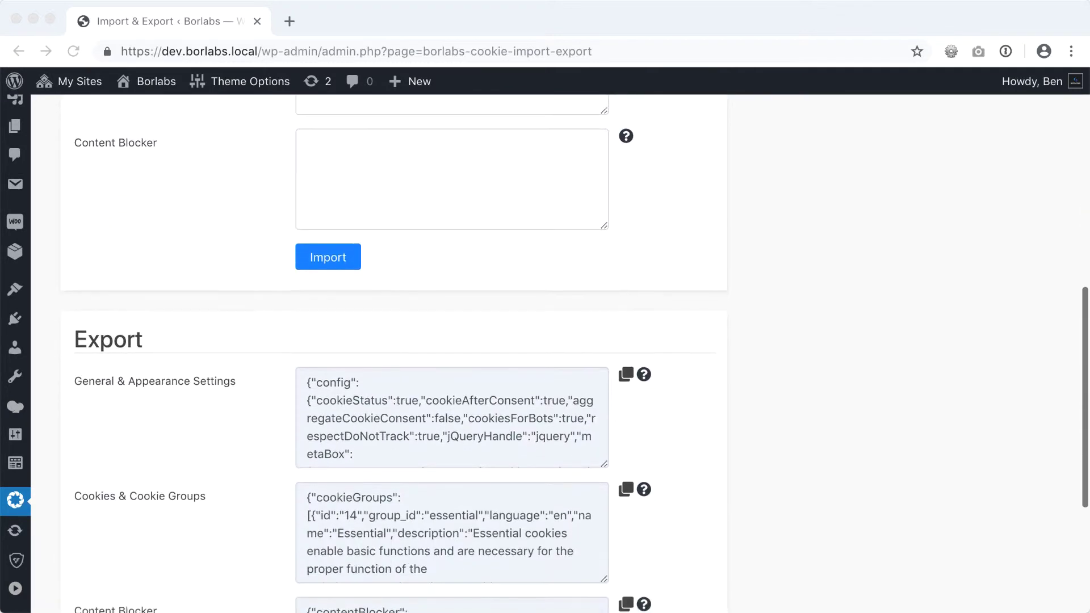
scroll(545, 341, "down", 1)
scroll(546, 341, "down", 1)
scroll(545, 341, "down", 1)
scroll(546, 341, "down", 1)
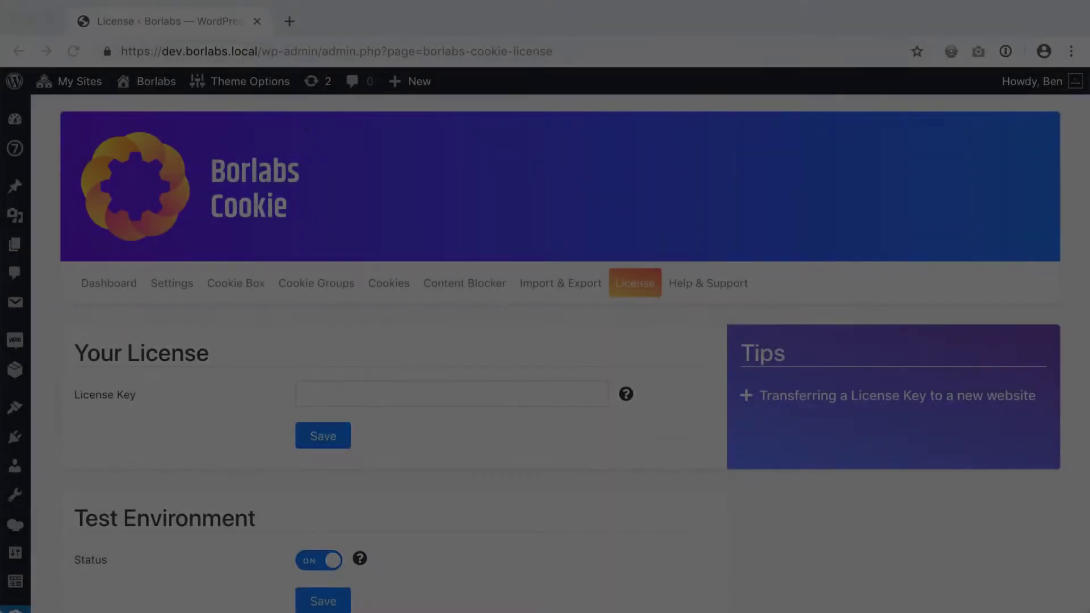
scroll(545, 349, "down", 1)
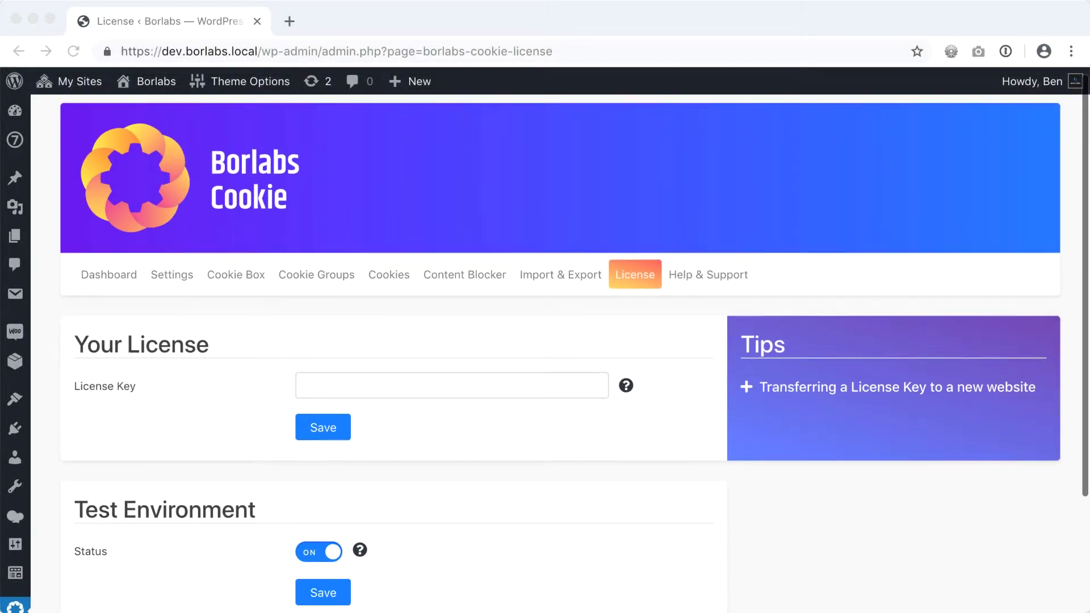
scroll(545, 349, "down", 1)
scroll(545, 349, "down", 1)
scroll(546, 350, "down", 1)
scroll(545, 350, "down", 1)
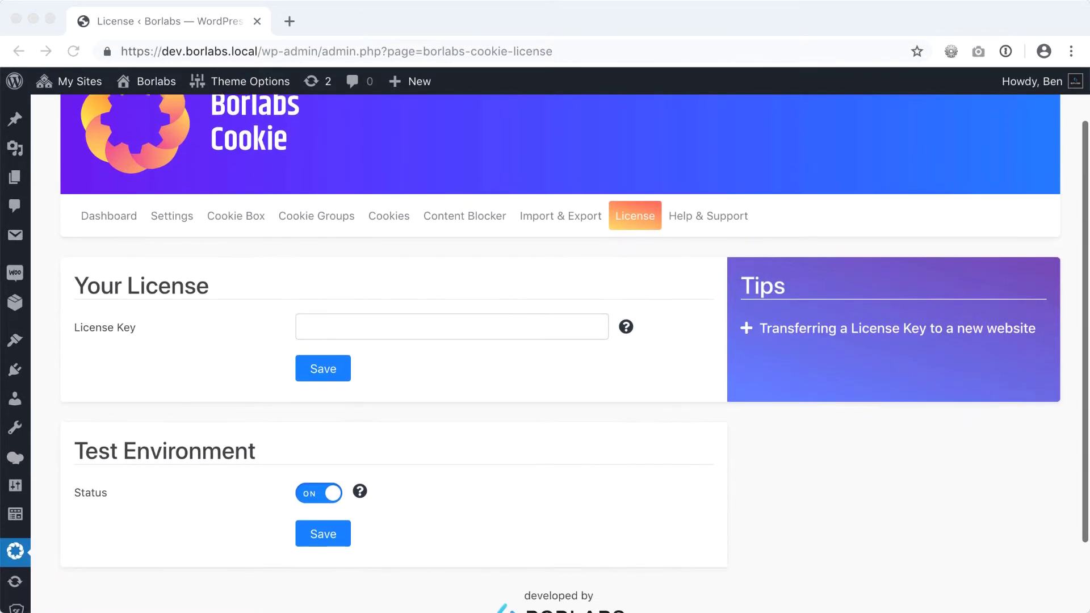
scroll(545, 349, "down", 1)
scroll(546, 349, "down", 1)
scroll(545, 349, "down", 1)
scroll(546, 349, "down", 1)
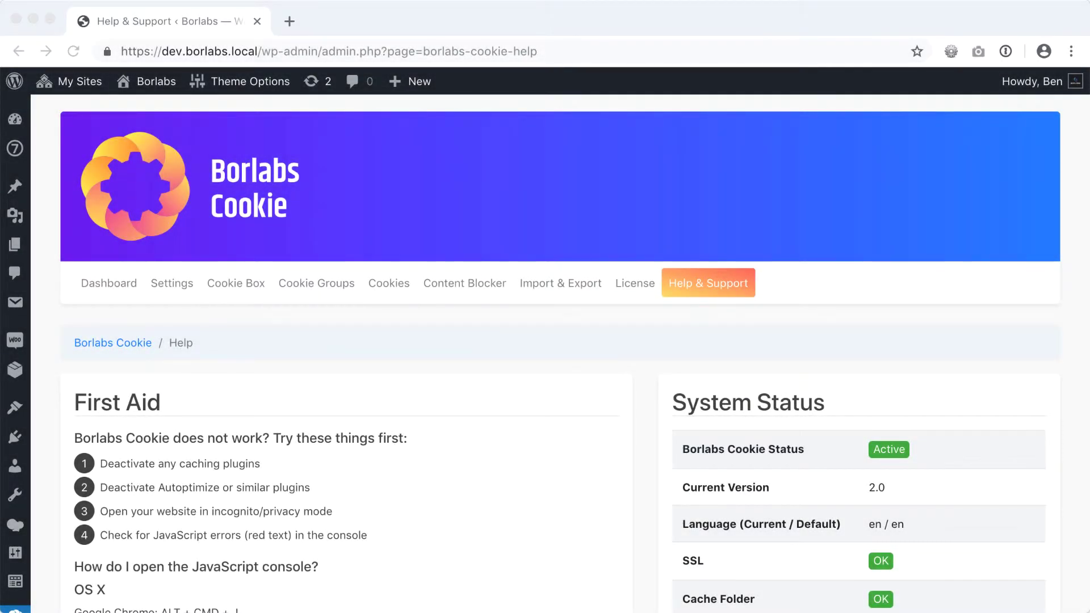
scroll(546, 354, "down", 2)
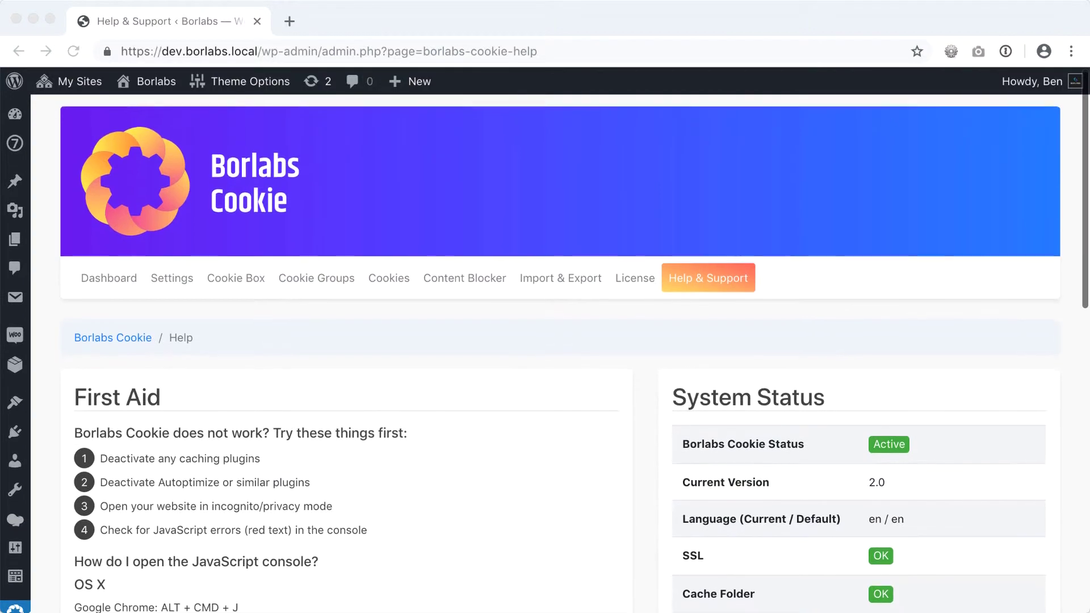
scroll(545, 355, "down", 1)
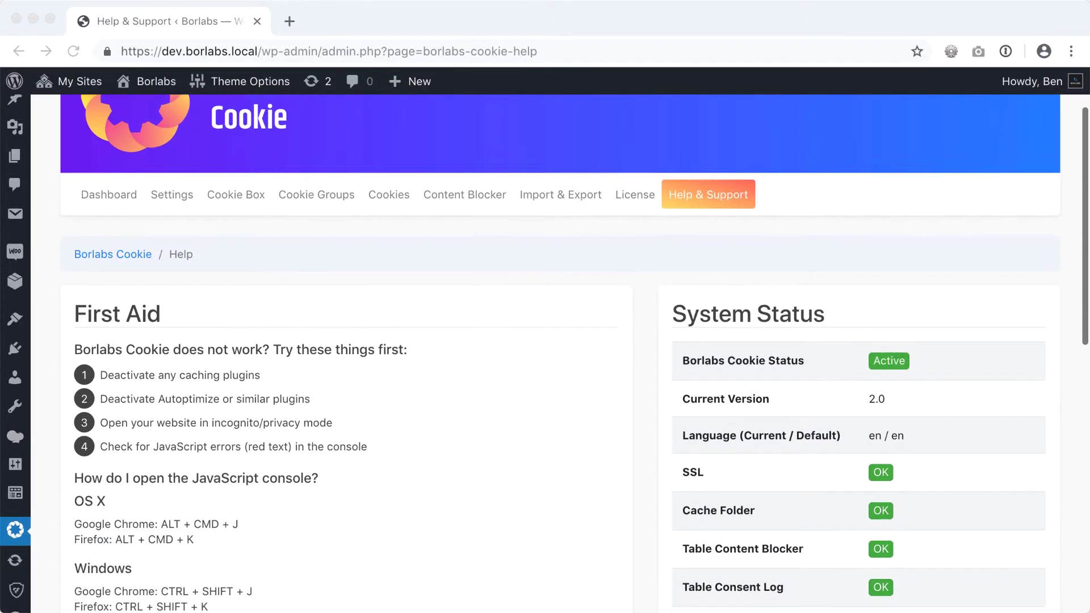
scroll(545, 355, "down", 1)
scroll(545, 354, "down", 1)
scroll(545, 354, "down", 1)
scroll(546, 355, "down", 1)
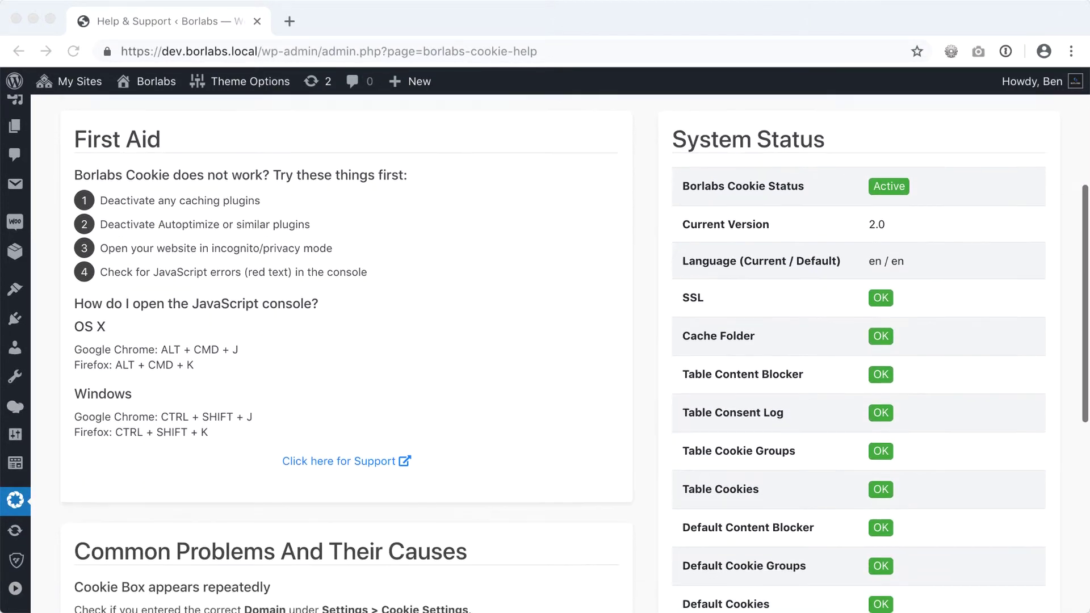
scroll(545, 354, "down", 1)
scroll(545, 354, "down", 1)
scroll(545, 354, "down", 1)
scroll(545, 355, "down", 1)
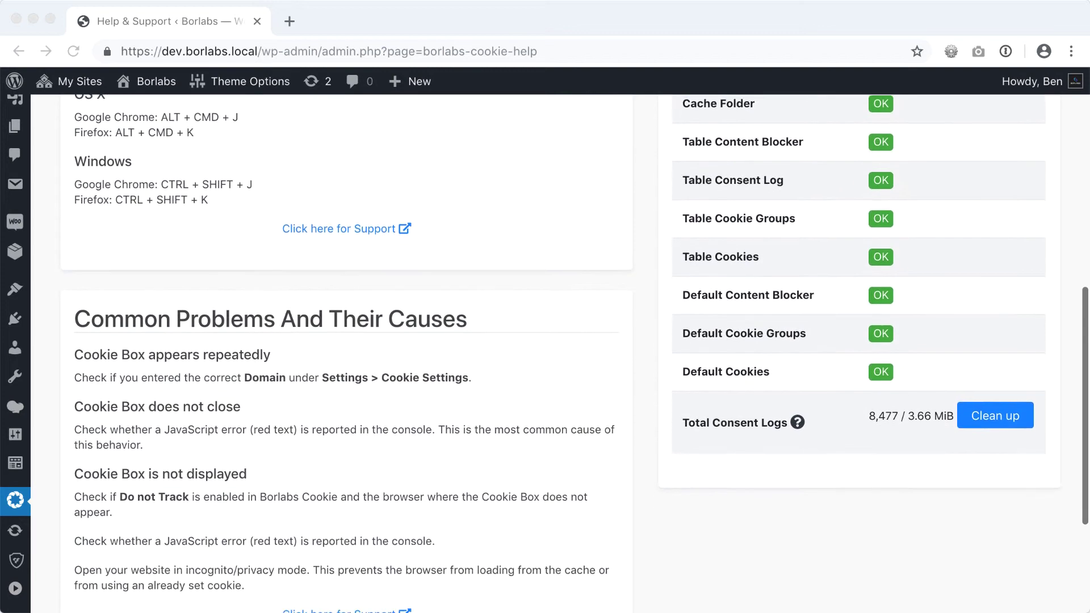
scroll(545, 355, "down", 1)
scroll(545, 354, "down", 1)
scroll(546, 355, "down", 1)
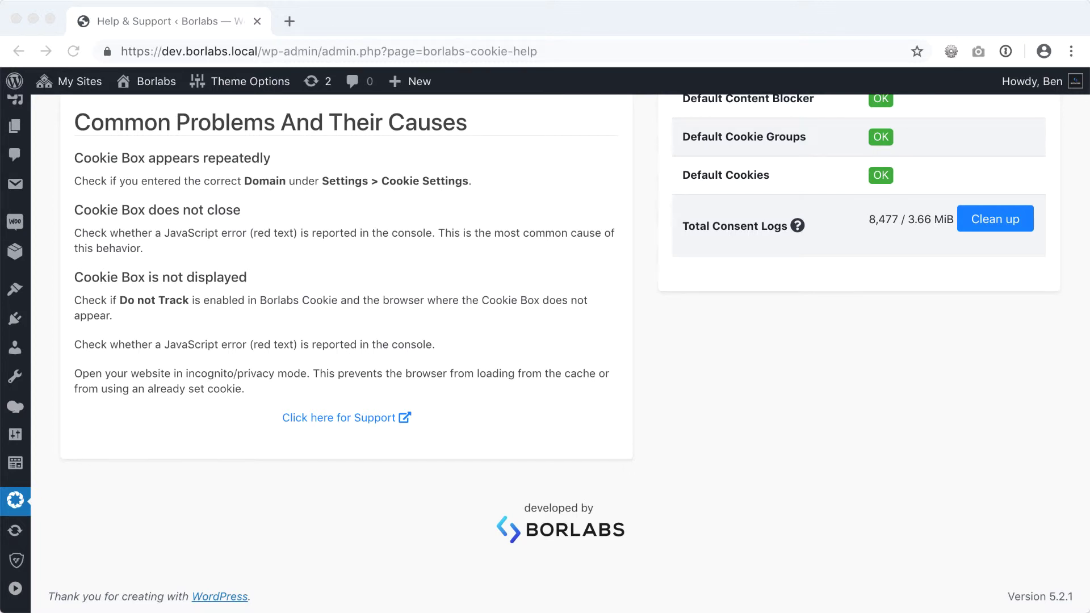
scroll(545, 355, "up", 1)
scroll(545, 354, "up", 1)
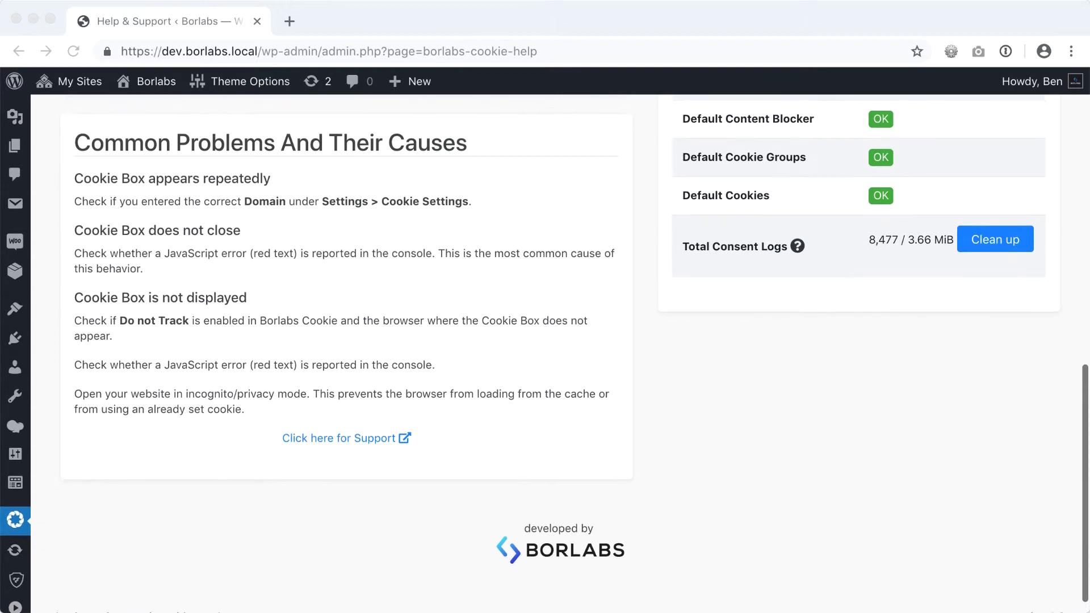
scroll(545, 354, "up", 1)
scroll(546, 355, "up", 1)
scroll(546, 354, "up", 1)
scroll(546, 355, "up", 1)
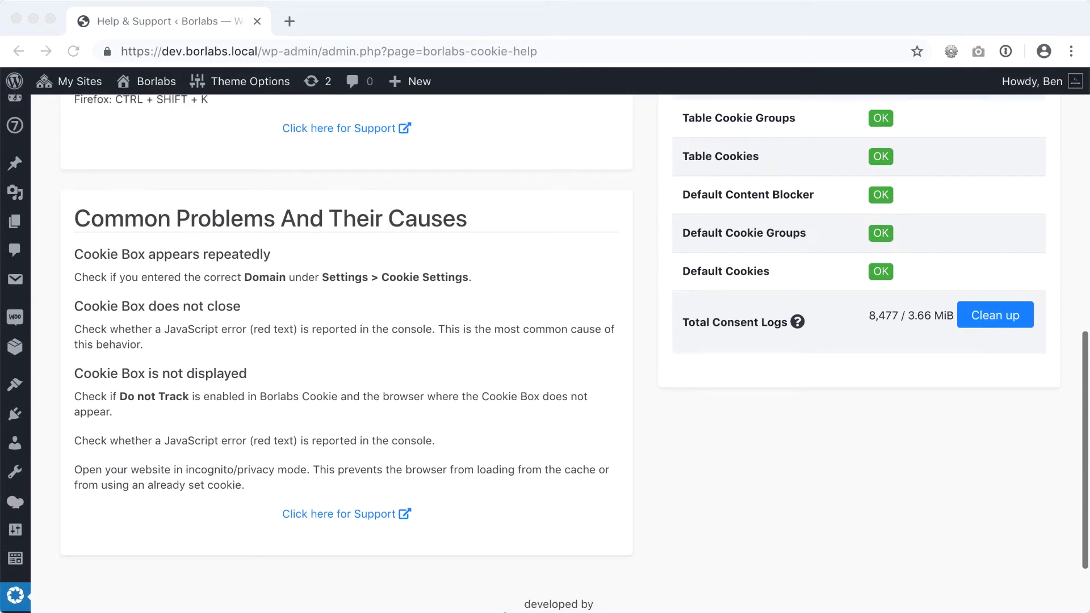
scroll(545, 355, "up", 1)
scroll(545, 355, "up", 1)
scroll(545, 355, "up", 1)
scroll(545, 355, "up", 1)
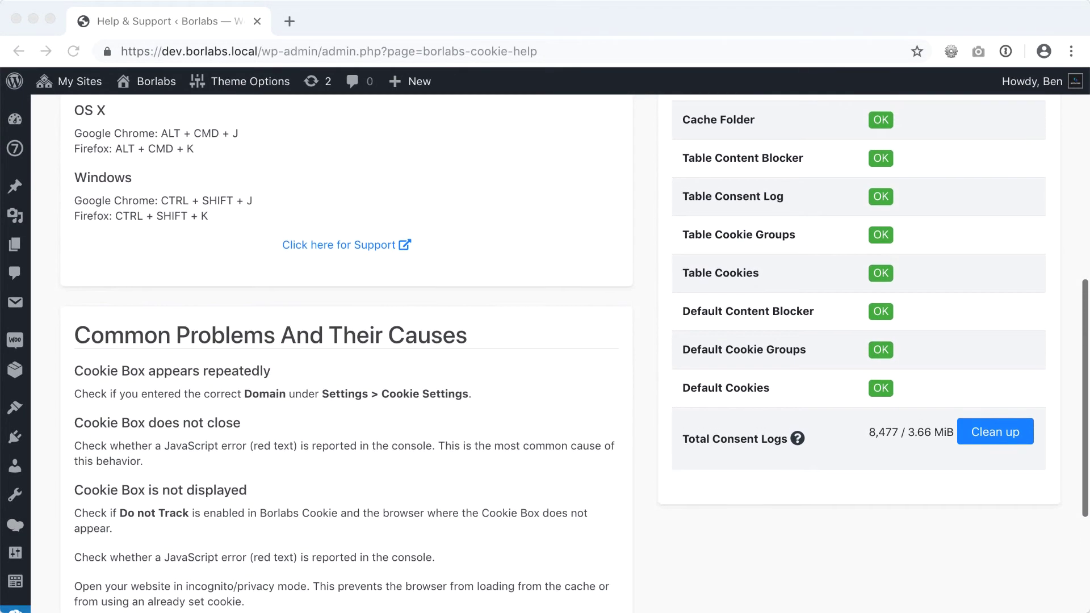
scroll(545, 355, "up", 1)
scroll(546, 354, "up", 1)
scroll(545, 354, "up", 1)
scroll(545, 354, "up", 1)
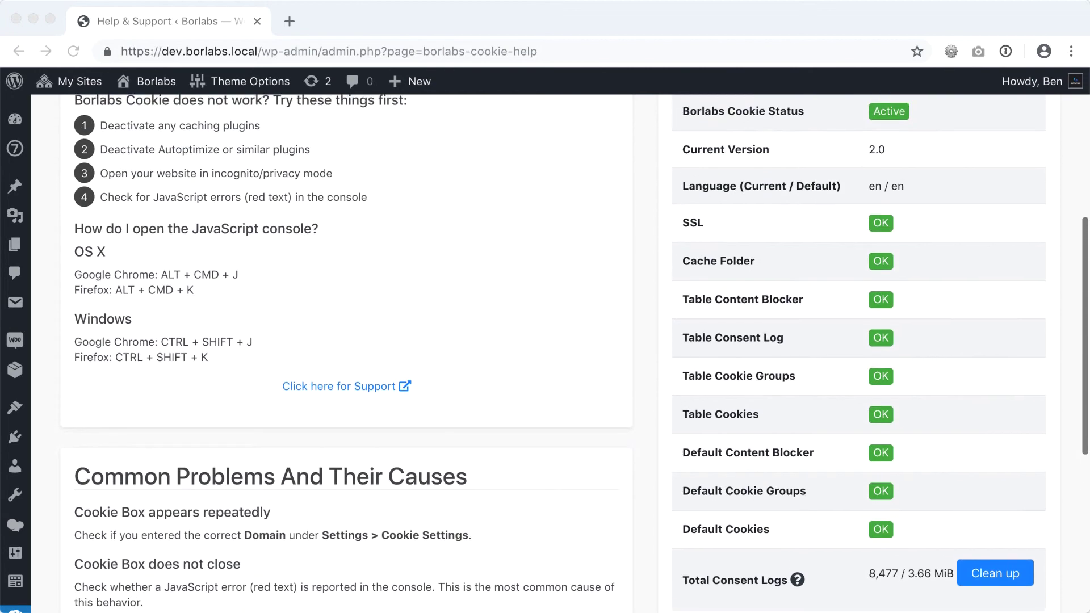
scroll(545, 355, "up", 1)
scroll(545, 354, "up", 1)
scroll(546, 354, "up", 1)
scroll(546, 354, "up", 1)
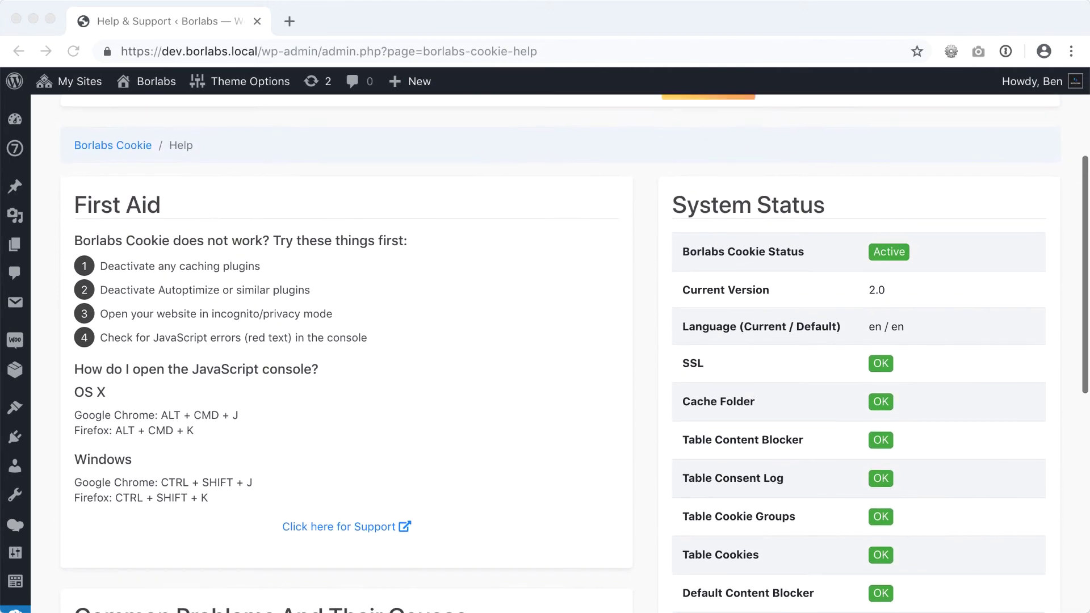
scroll(545, 355, "up", 1)
scroll(545, 354, "up", 1)
scroll(545, 355, "up", 1)
scroll(545, 354, "up", 1)
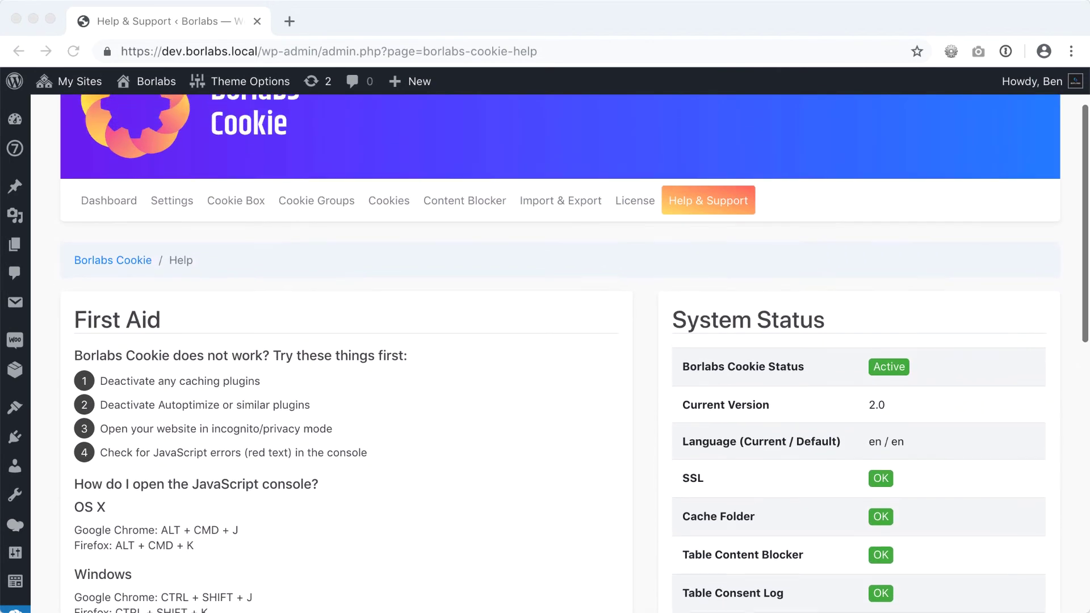
scroll(545, 354, "up", 1)
scroll(545, 355, "up", 1)
scroll(545, 355, "up", 1)
scroll(545, 354, "up", 1)
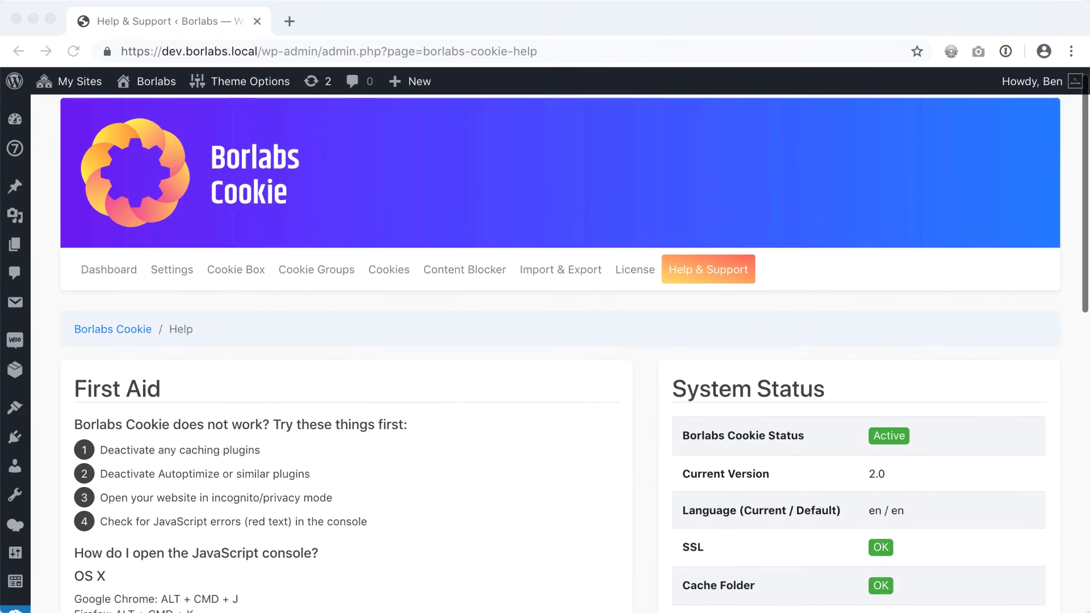